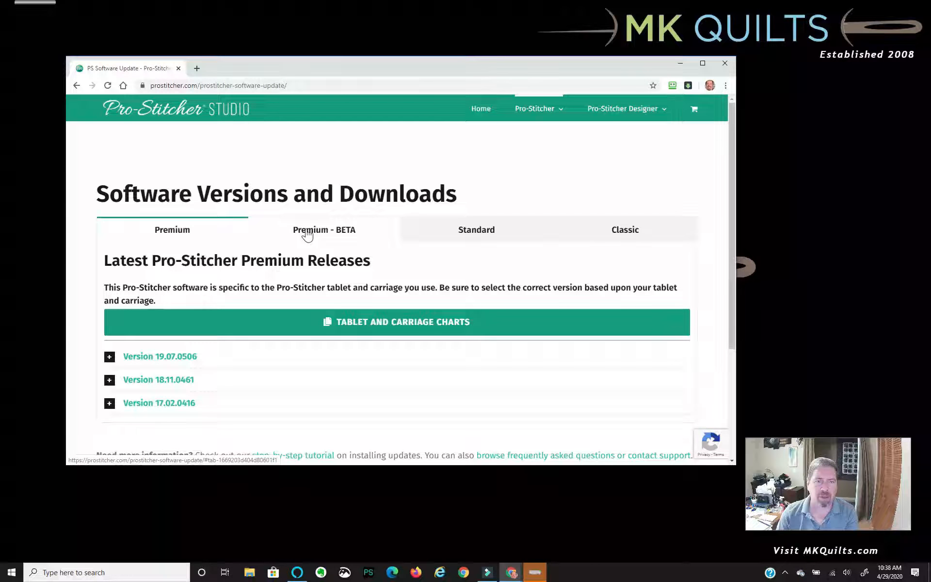
Step: Download the Handi Quilter build of Pro-Stitcher Premium version 19.07.0506
left_click(110, 360)
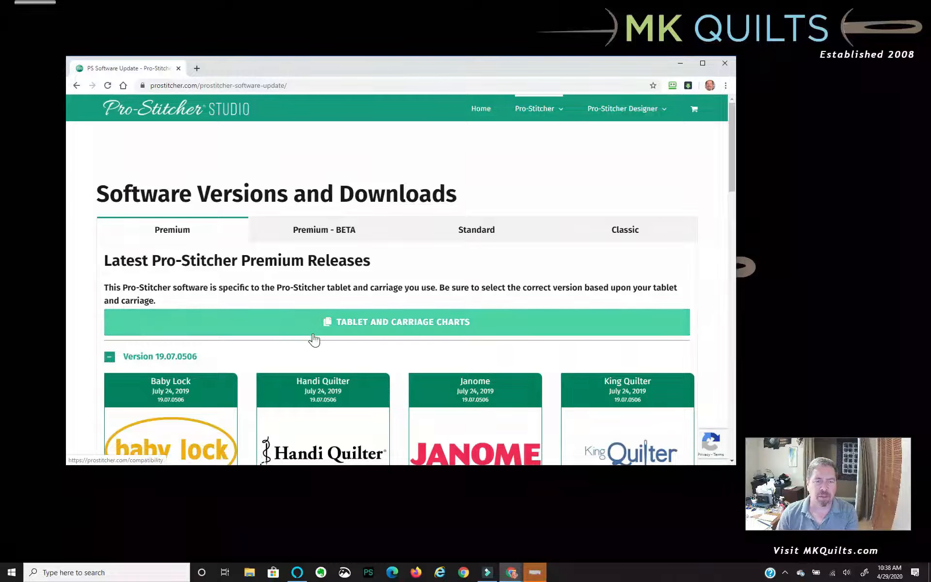
scroll(315, 344, "down", 3)
left_click_drag(312, 465, 313, 536)
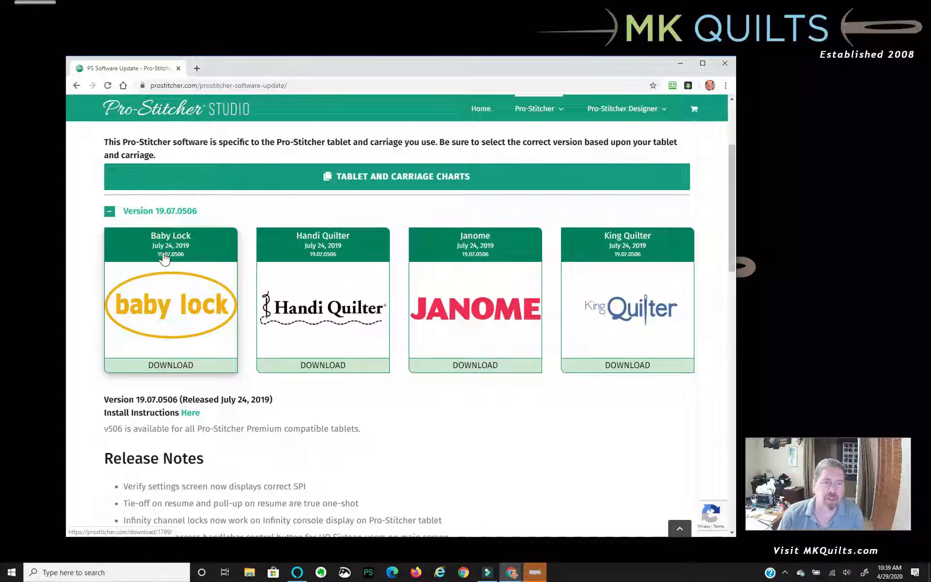
left_click(342, 297)
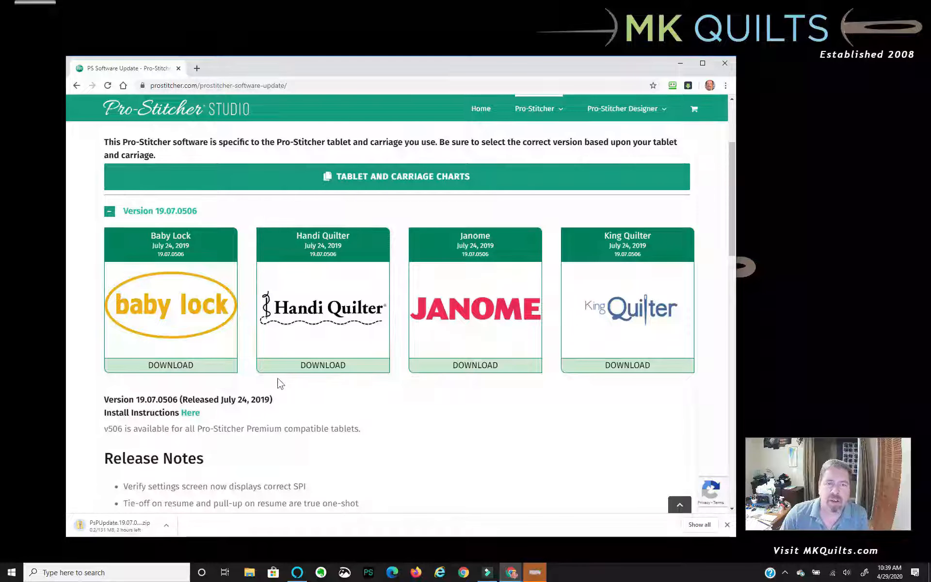
Step: Download the Handi Quilter build of the Pro-Stitcher Premium beta, version 20.01.508
scroll(322, 257, "up", 3)
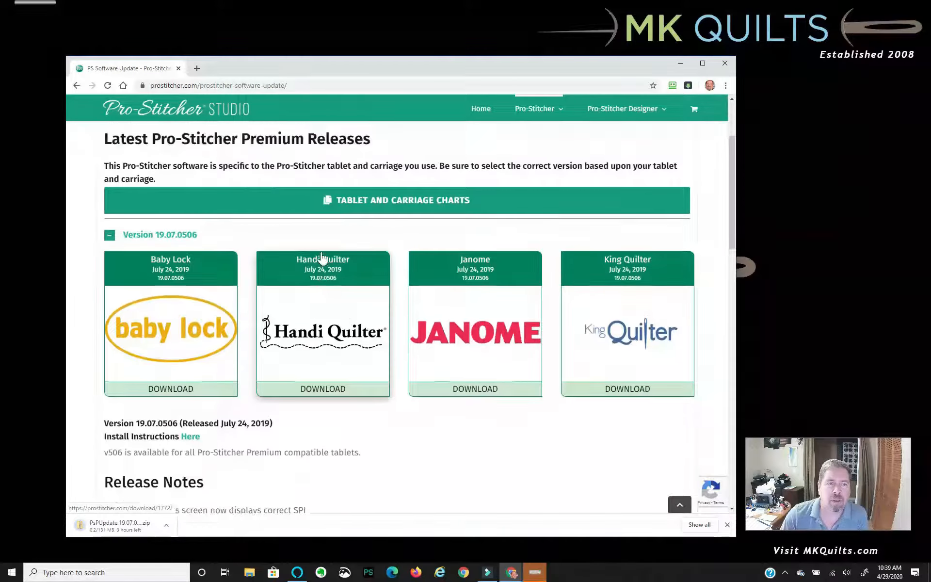
left_click(331, 231)
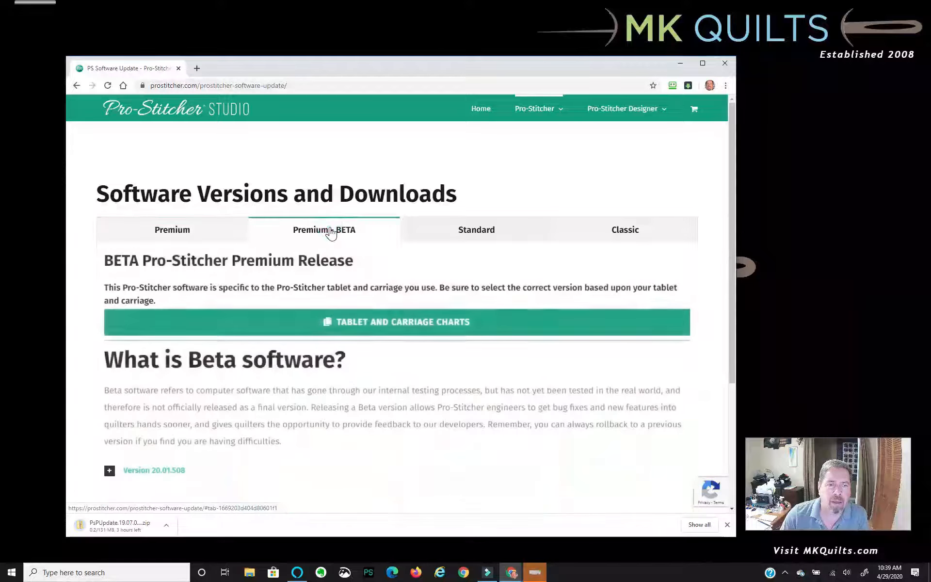
scroll(331, 231, "down", 2)
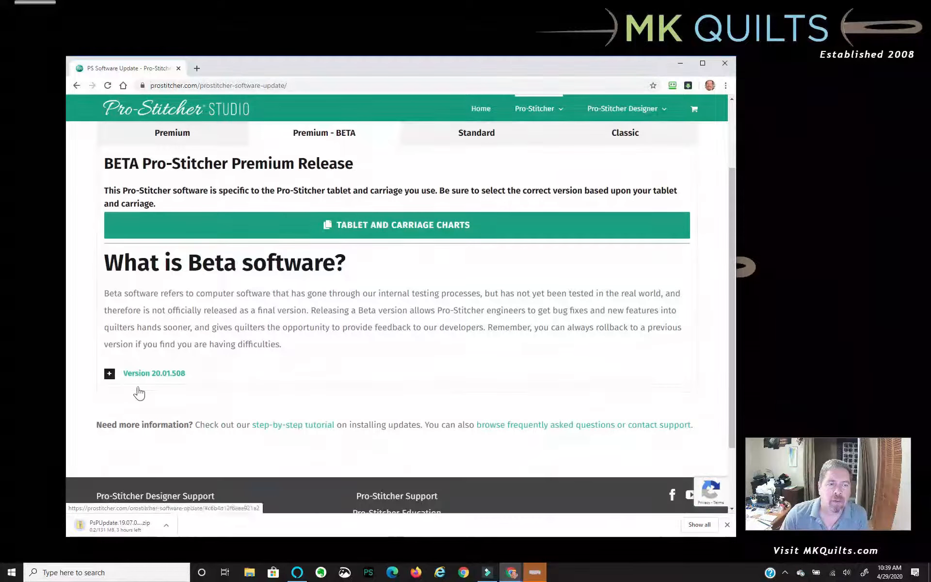
left_click(112, 377)
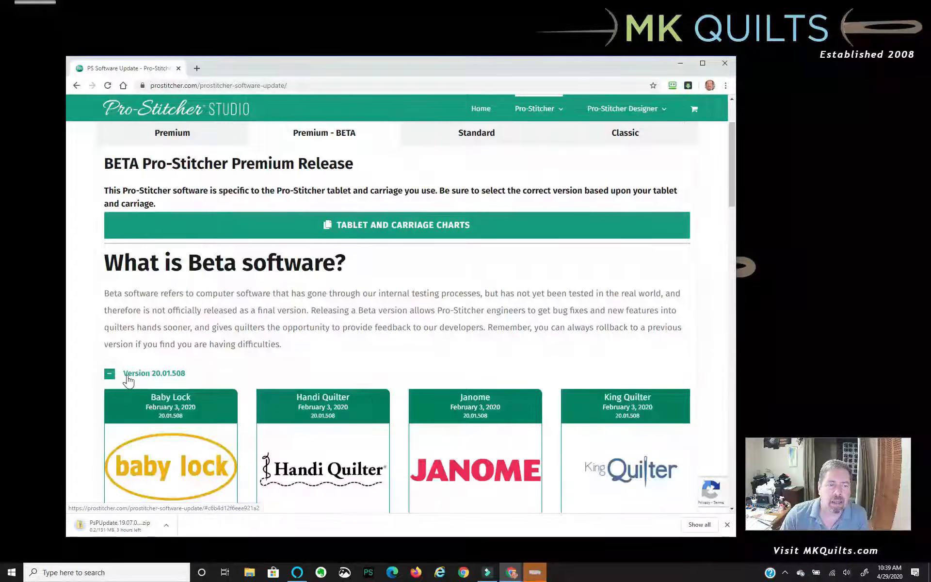
left_click(334, 463)
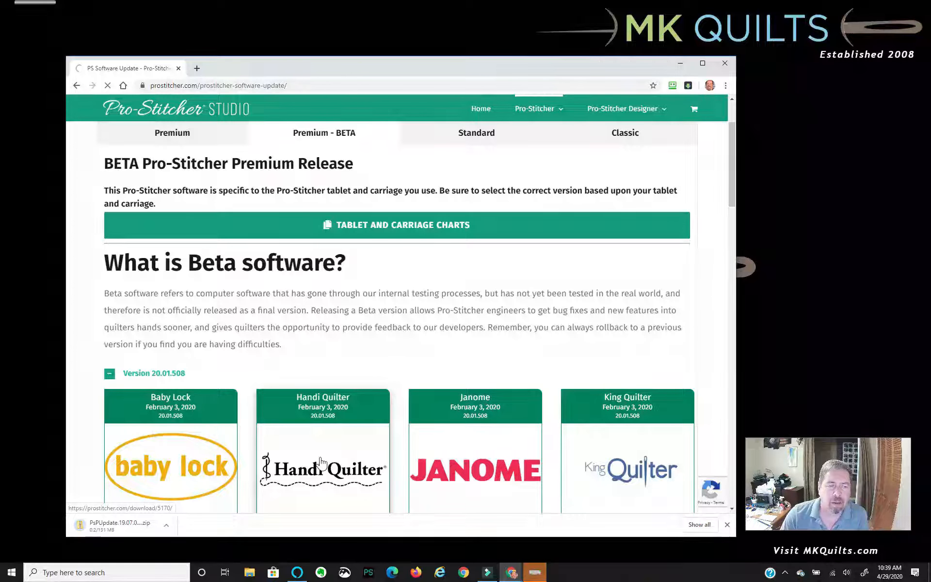
scroll(322, 459, "down", 1)
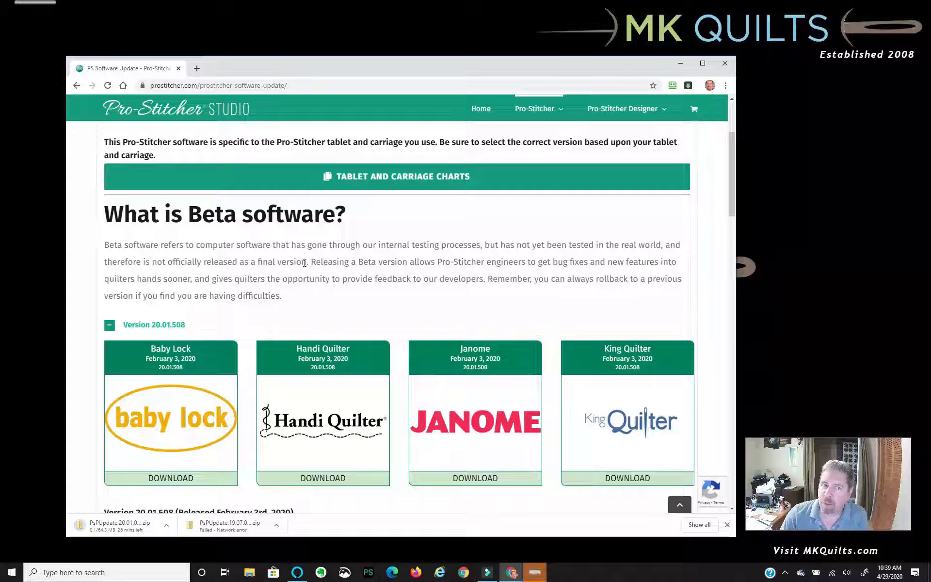
Step: Reopen the Pro-Stitcher software downloads page and resume the interrupted PsPUpdate 19.07 zip download
left_click(79, 85)
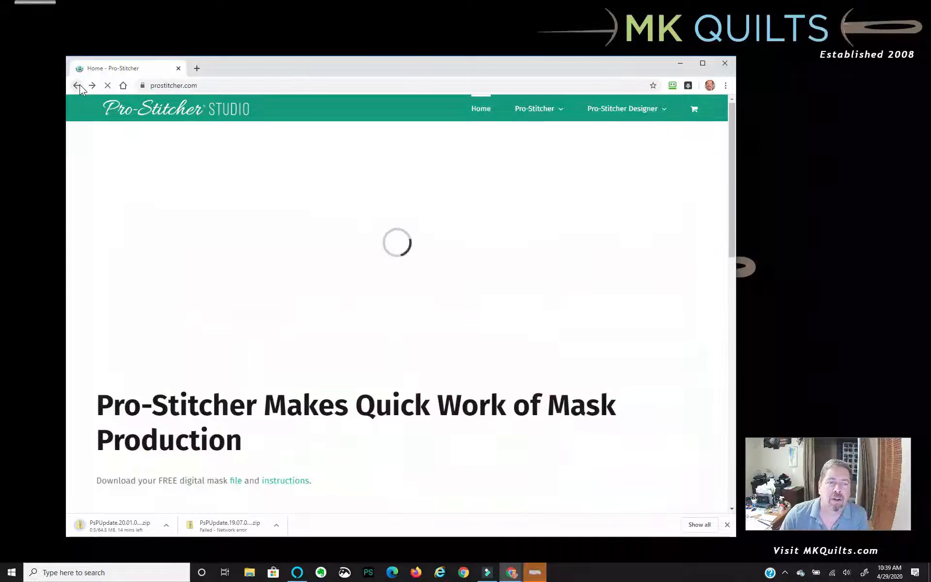
mouse_move(535, 108)
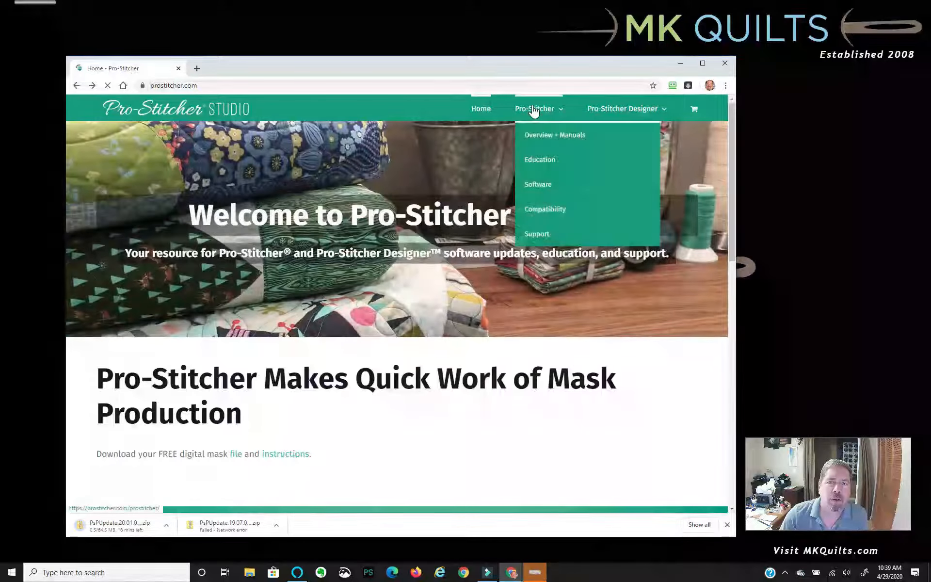
left_click(549, 191)
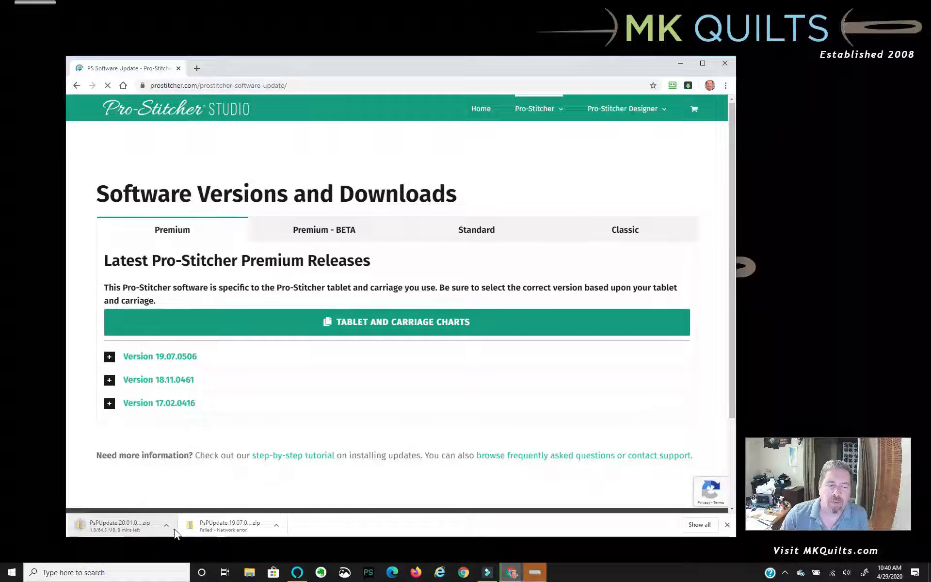
left_click(276, 525)
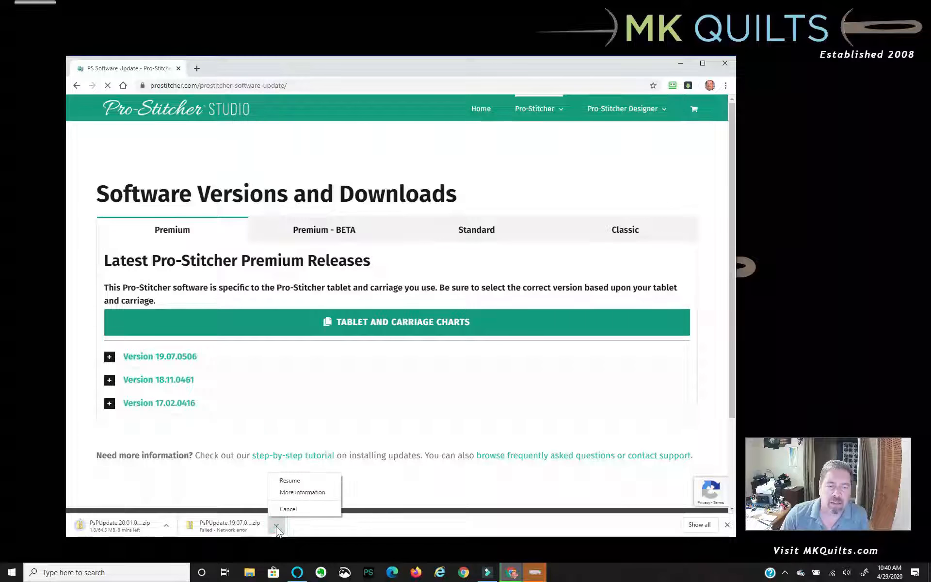
left_click(290, 481)
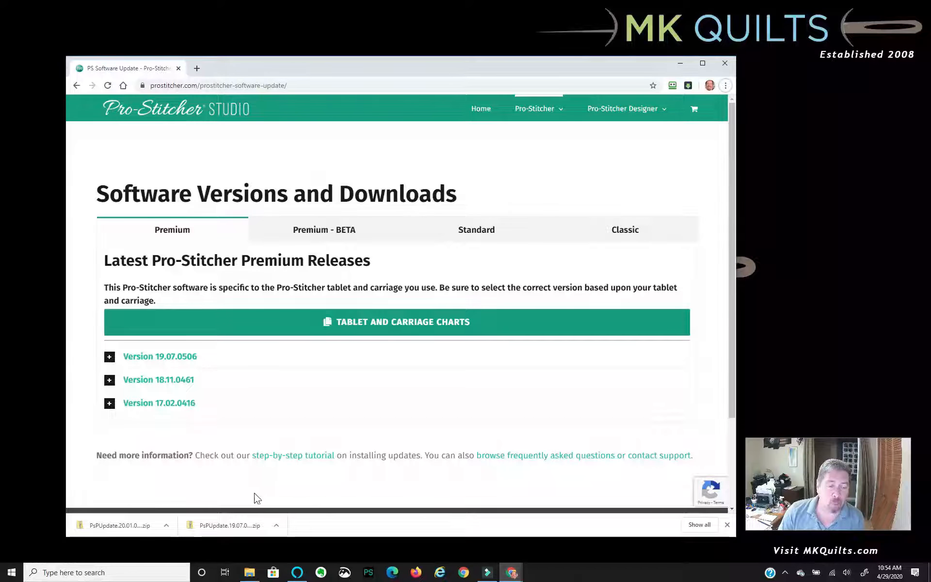
Step: Extract PsPUpdate.19.07.0506_H.zip into its own PsPUpdate.19.07.0506_H folder in Downloads
left_click(222, 526)
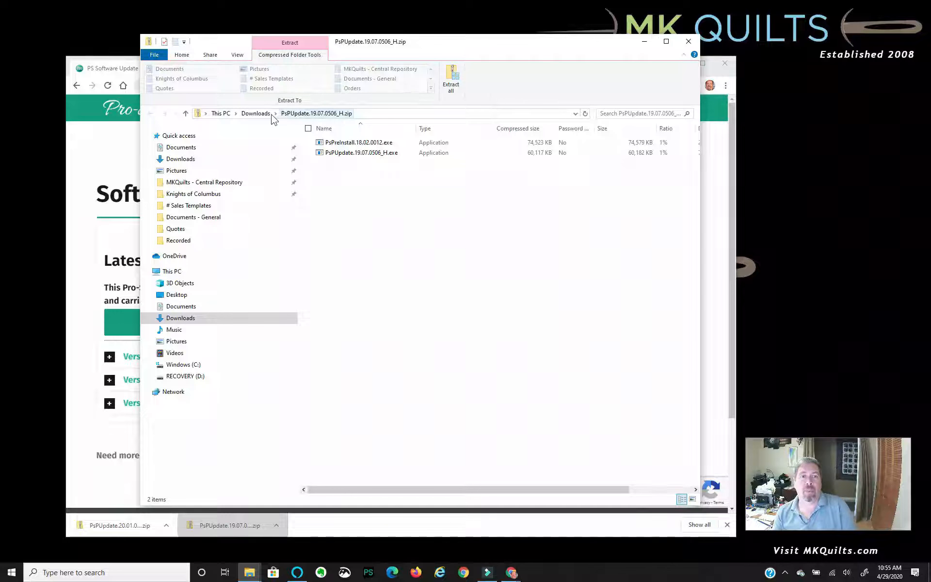
left_click(257, 113)
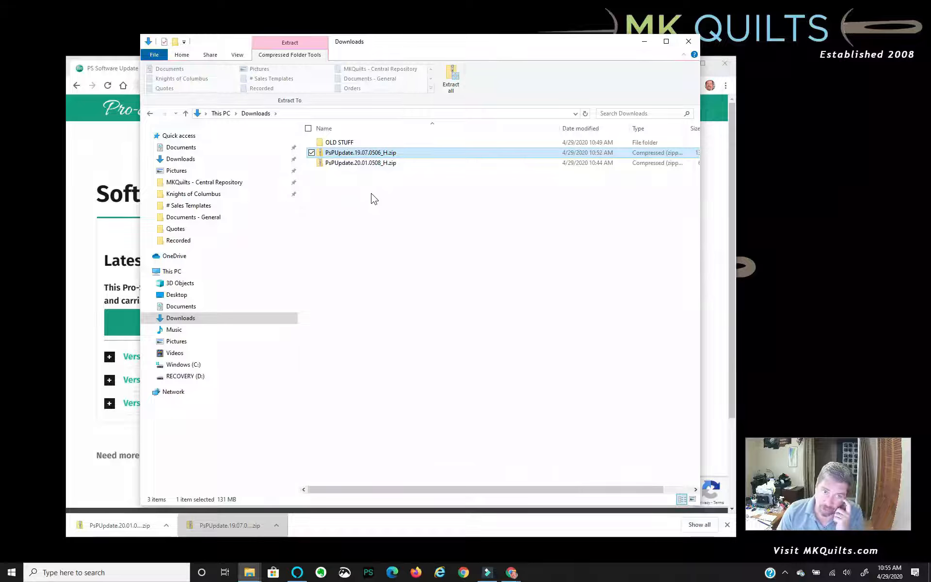
right_click(355, 155)
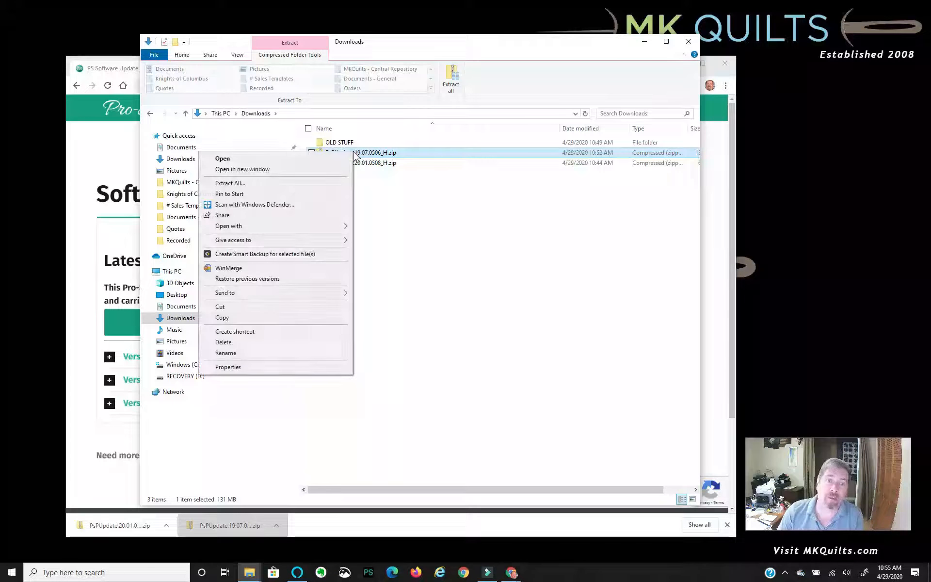
left_click(260, 184)
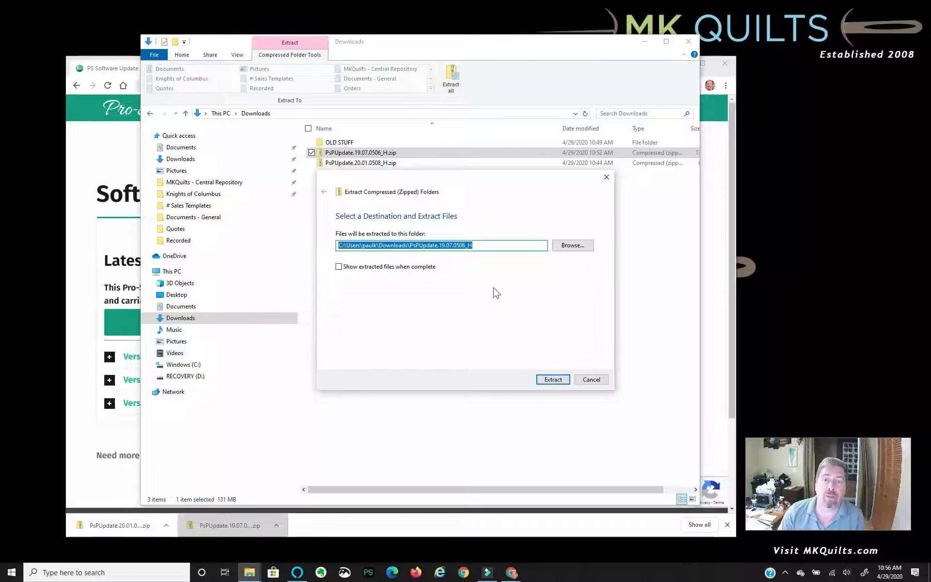
left_click(551, 379)
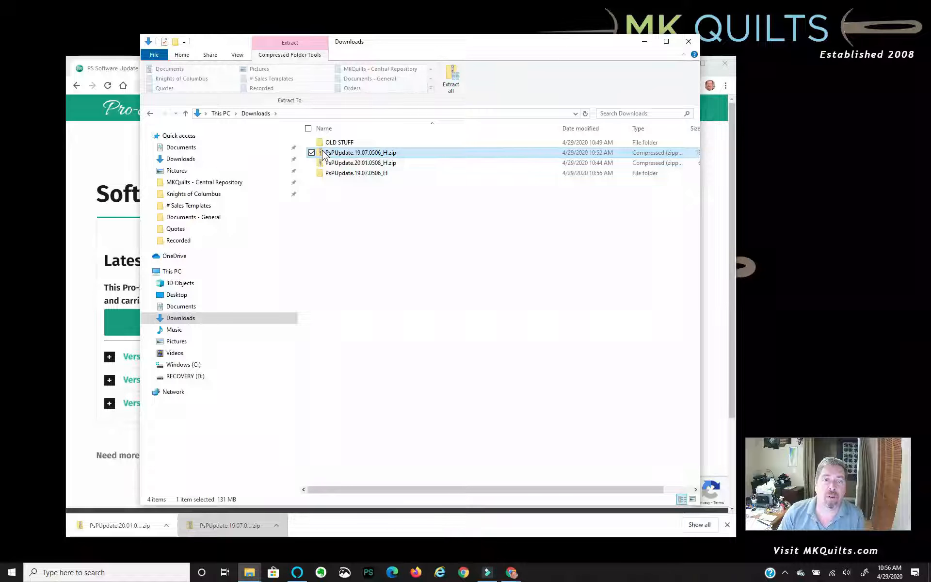
Step: Run PsPreInstall.18.02.0012.exe from the extracted folder and complete the PreInstall update, accepting its notices
left_click(335, 173)
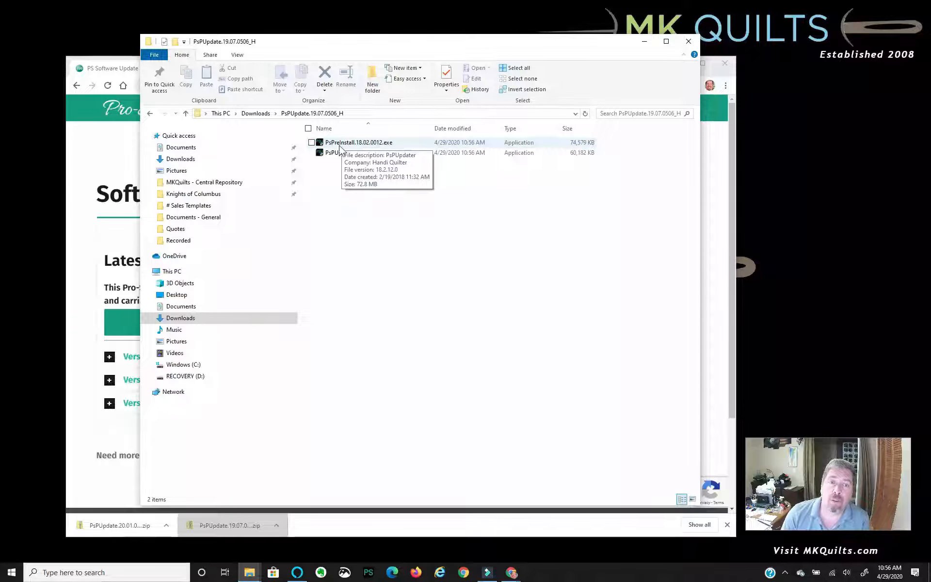
left_click(345, 143)
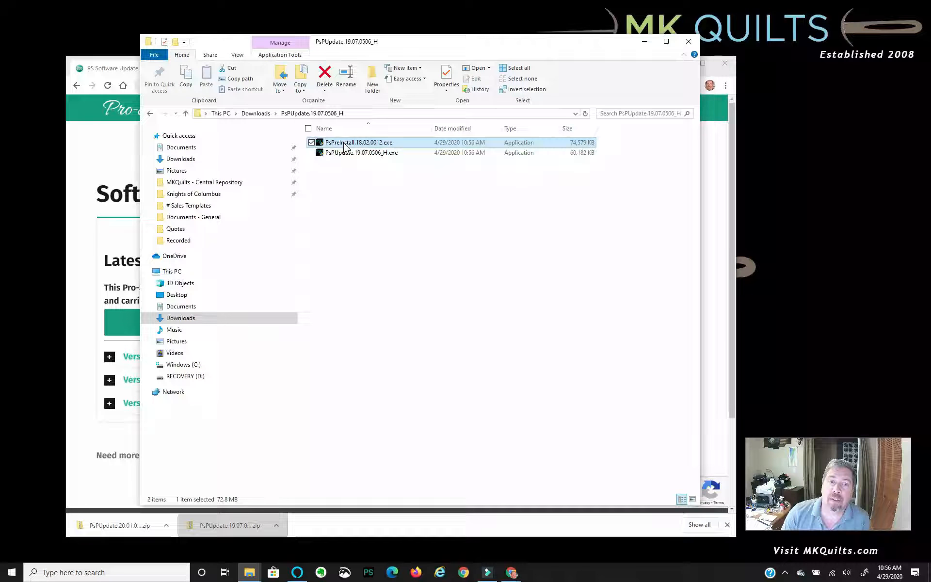
double_click(345, 143)
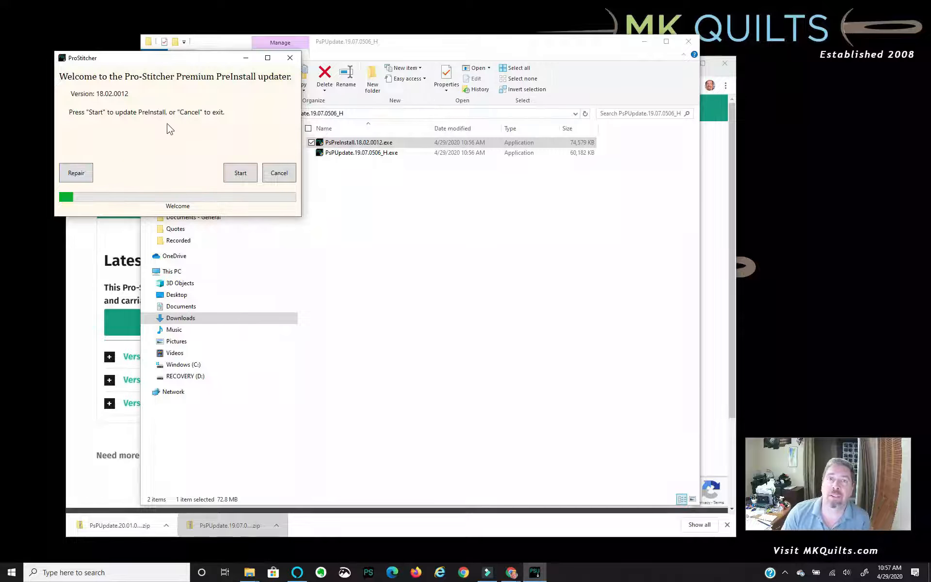
left_click(240, 173)
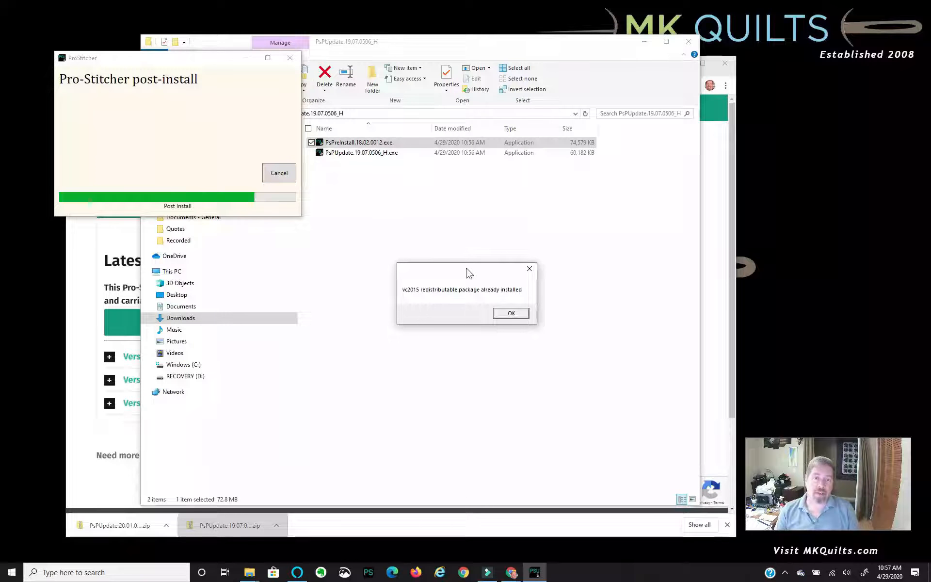
left_click(516, 313)
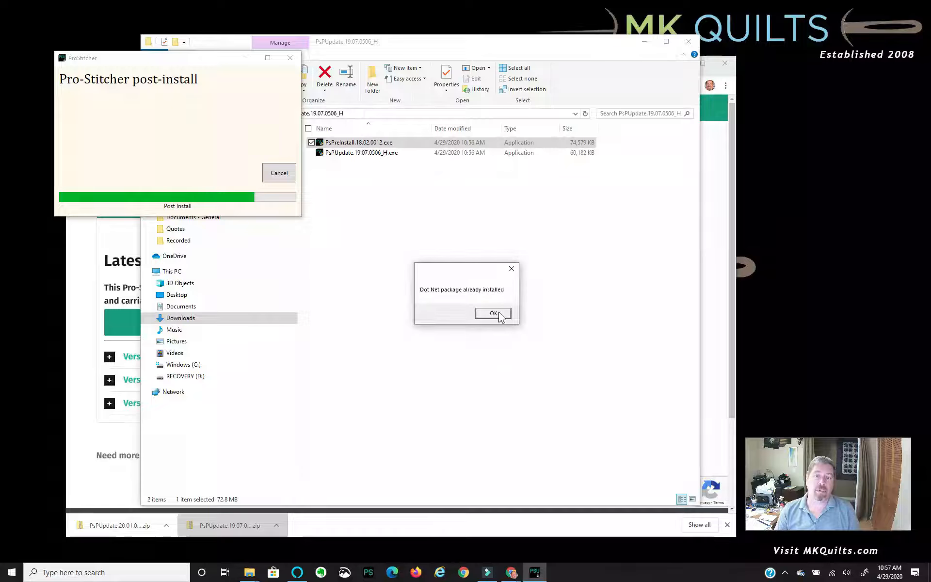
left_click(499, 314)
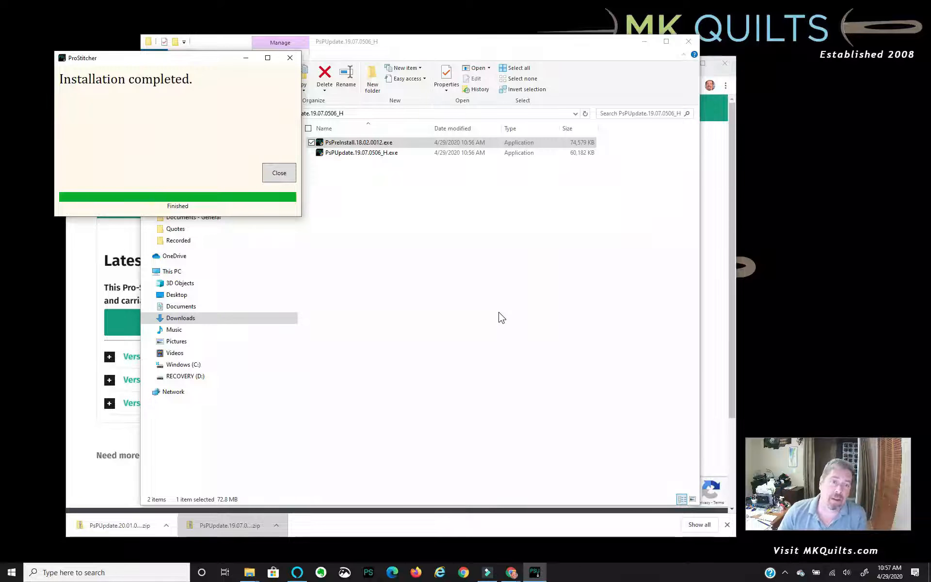
left_click(285, 172)
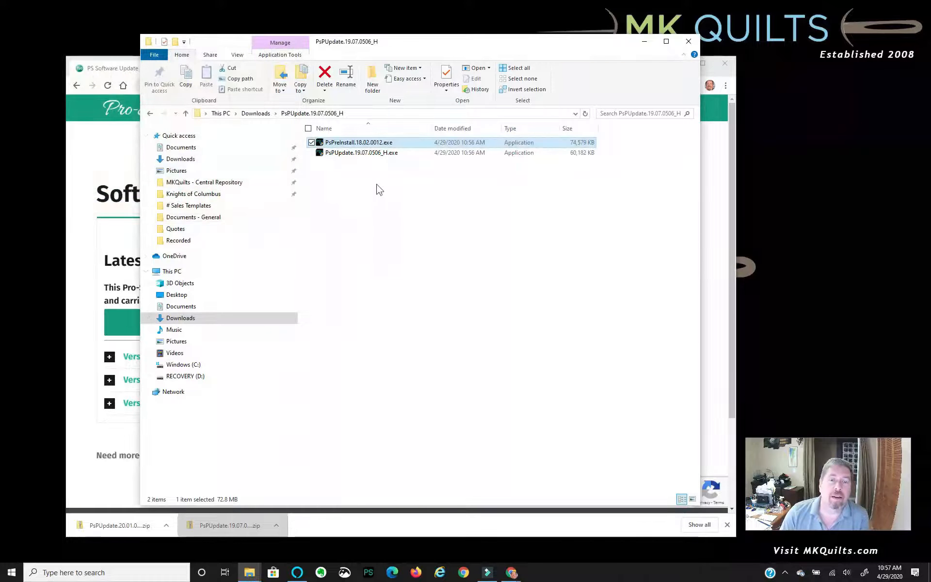
Step: Run PsPUpdate.19.07.0506_H.exe despite the SmartScreen block and complete the Pro-Stitcher Premium installation
left_click(352, 153)
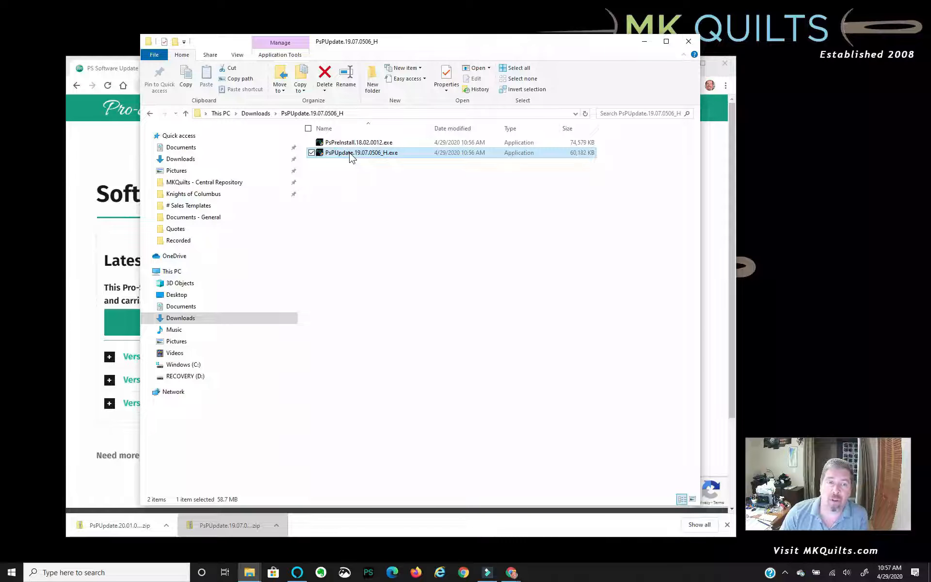
double_click(349, 153)
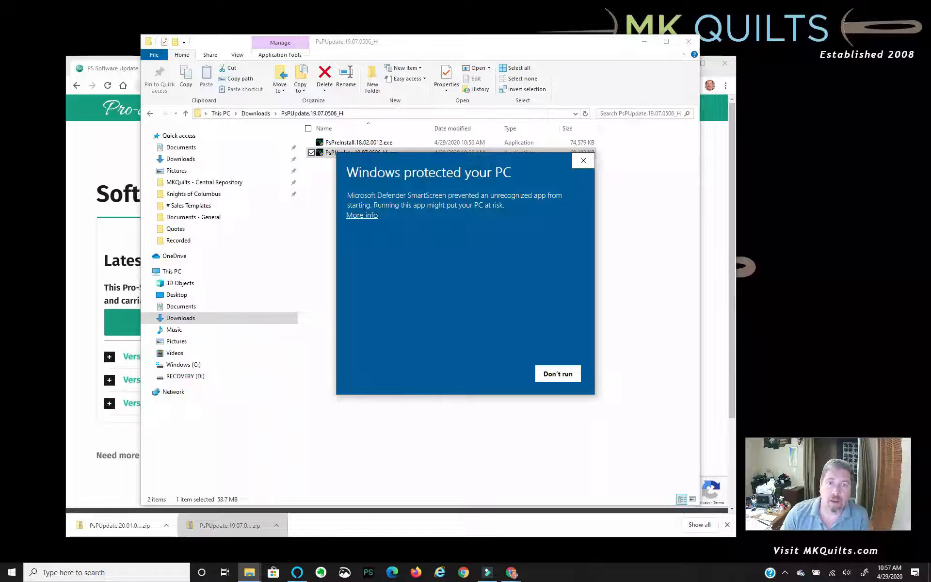
left_click(364, 216)
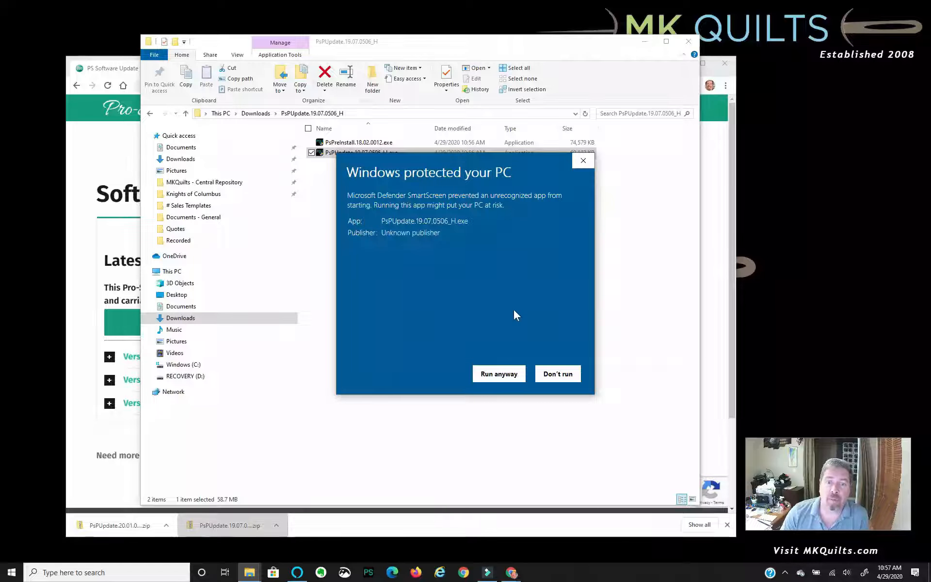
left_click(505, 379)
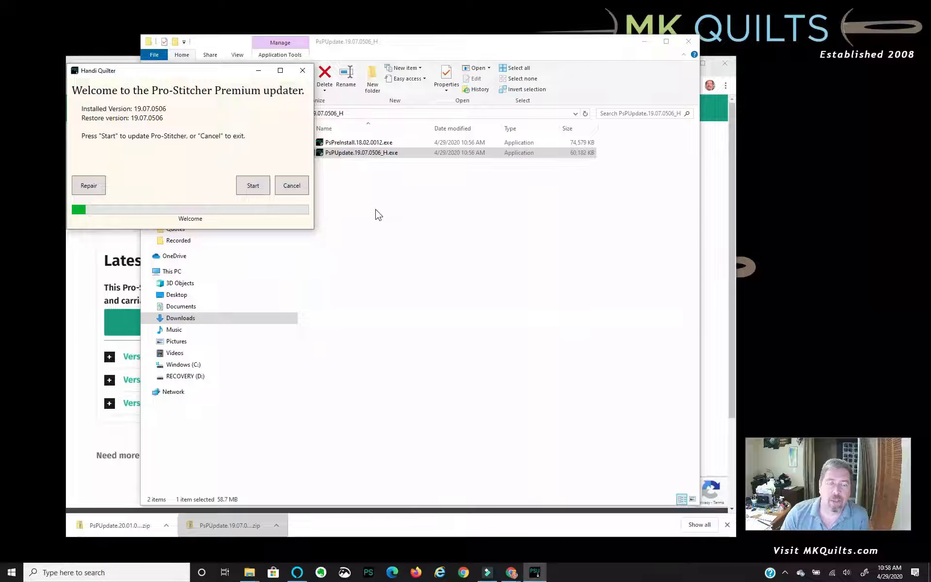
left_click(252, 188)
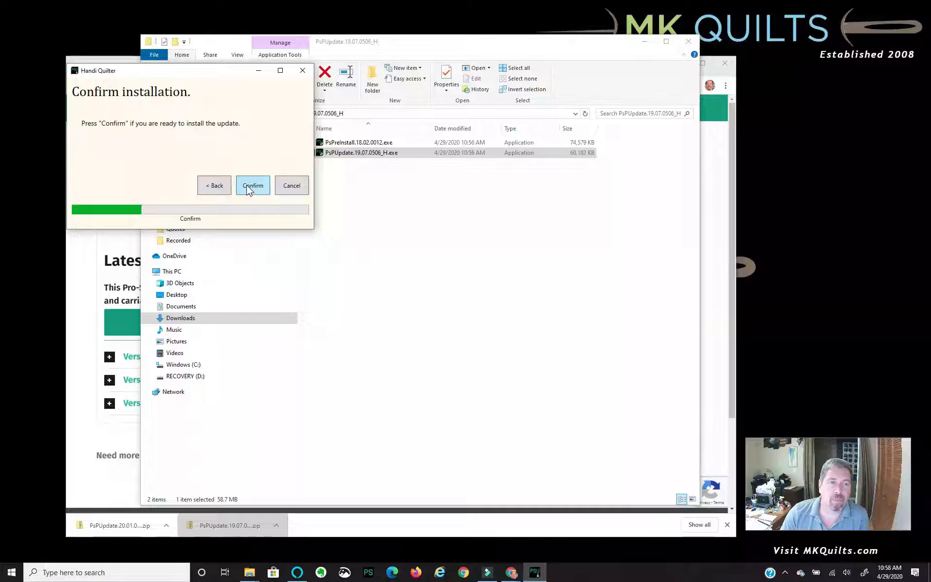
left_click(249, 187)
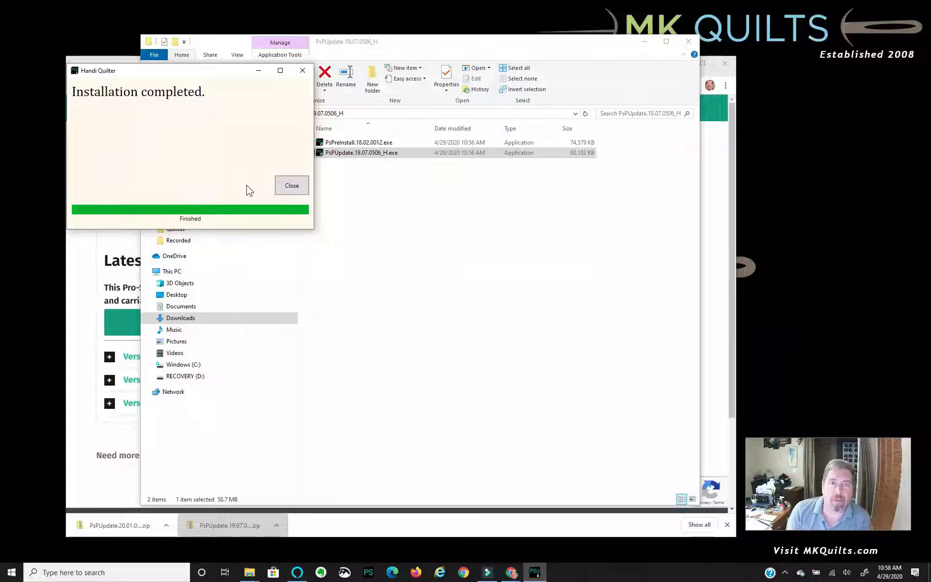
left_click(292, 190)
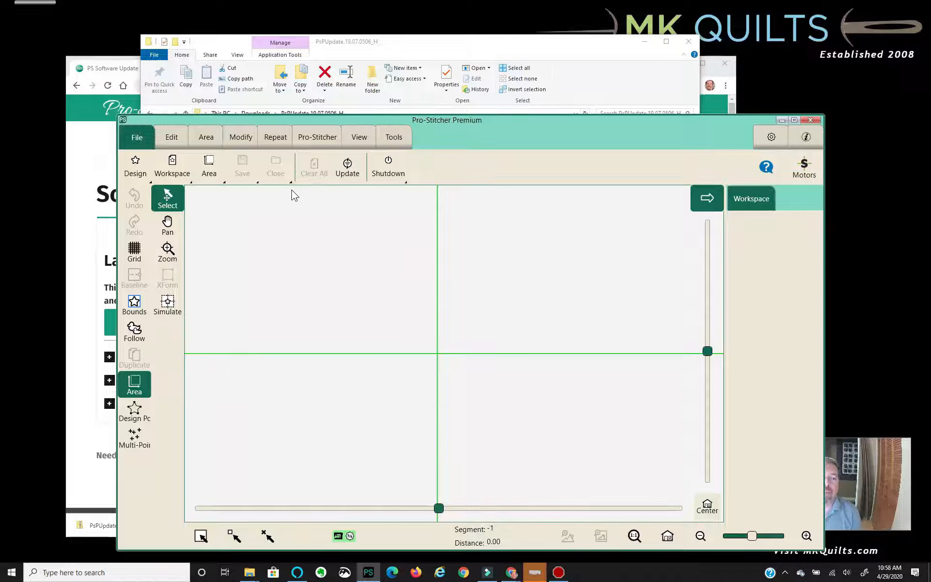
Step: Show the grid in the Pro-Stitcher Premium workspace and open the display settings
left_click(135, 251)
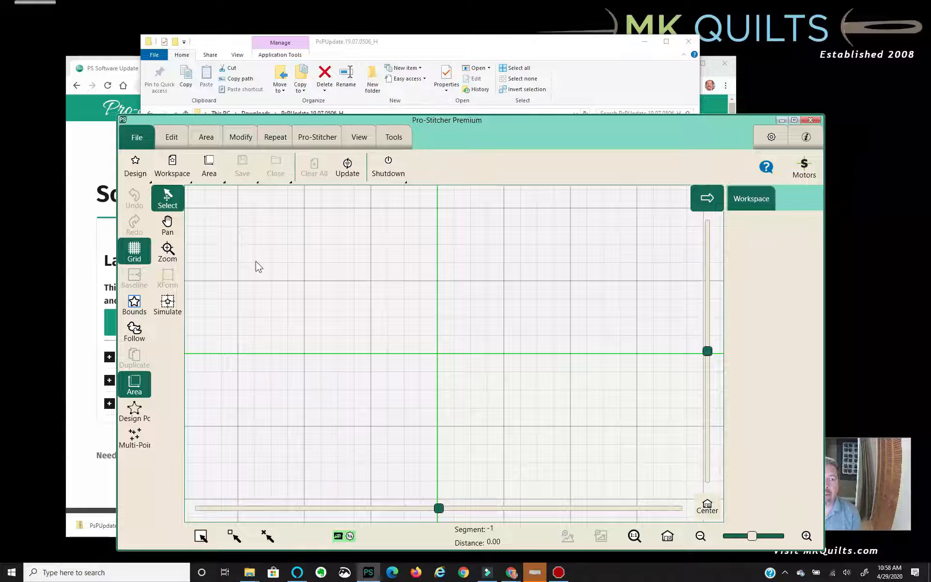
left_click(770, 138)
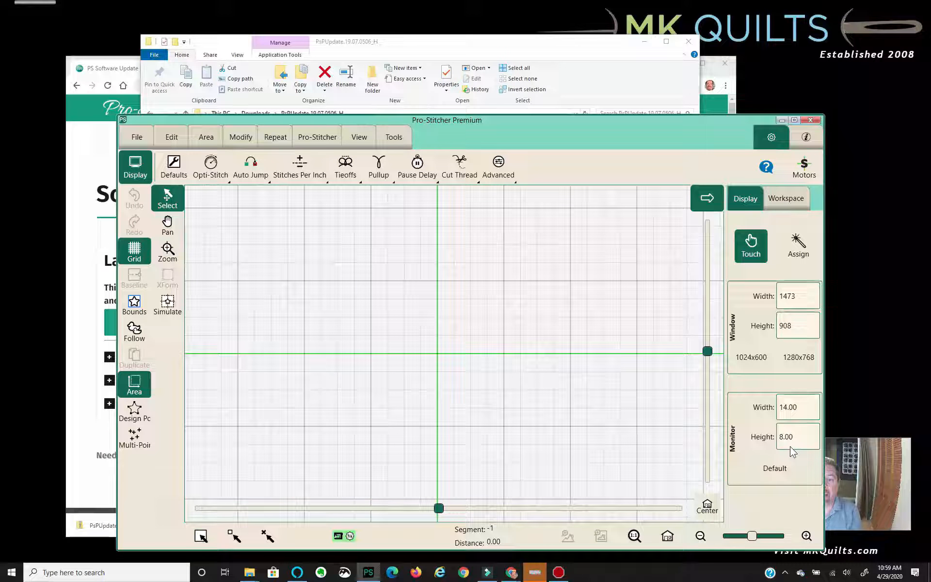
Step: Switch the touch display mode off and back on, and hide the workspace grid
left_click(754, 241)
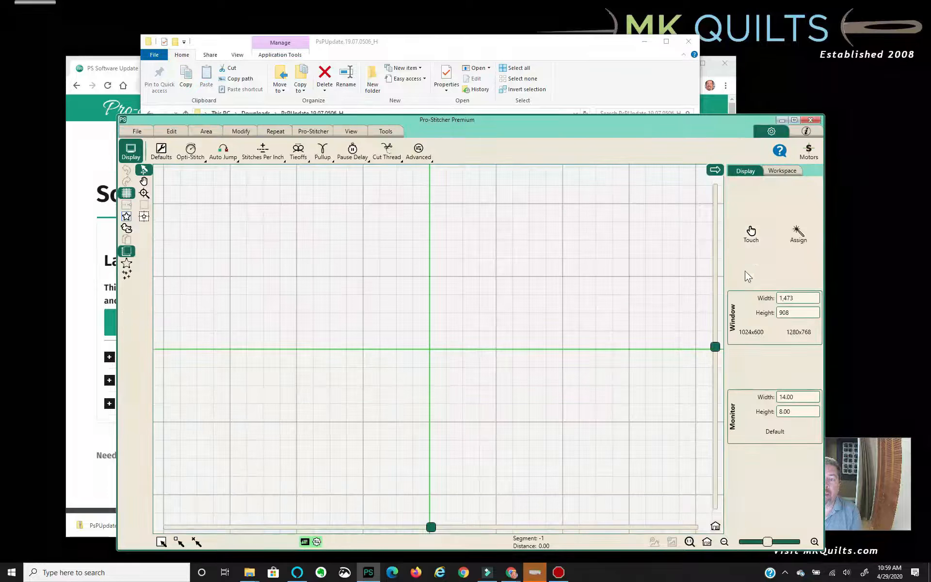
left_click(753, 231)
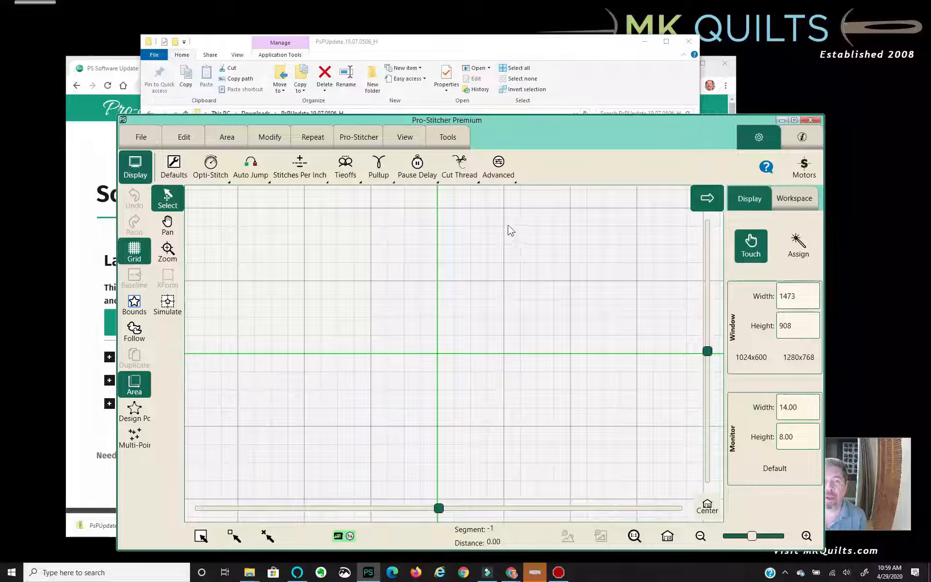
left_click(134, 252)
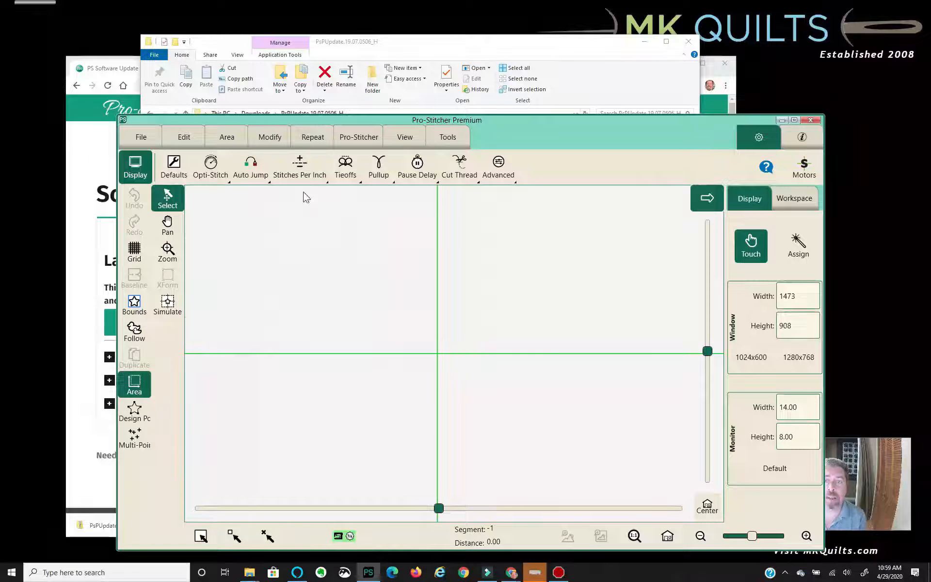
Step: Open the DBD-CAT BORDER design from its designer's folder under C:\Designs
left_click(135, 138)
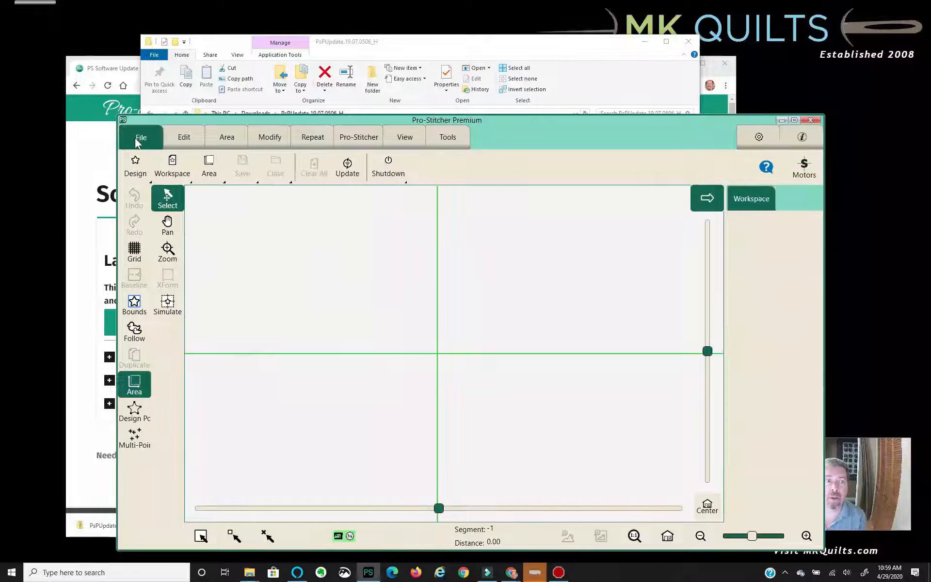
left_click(139, 172)
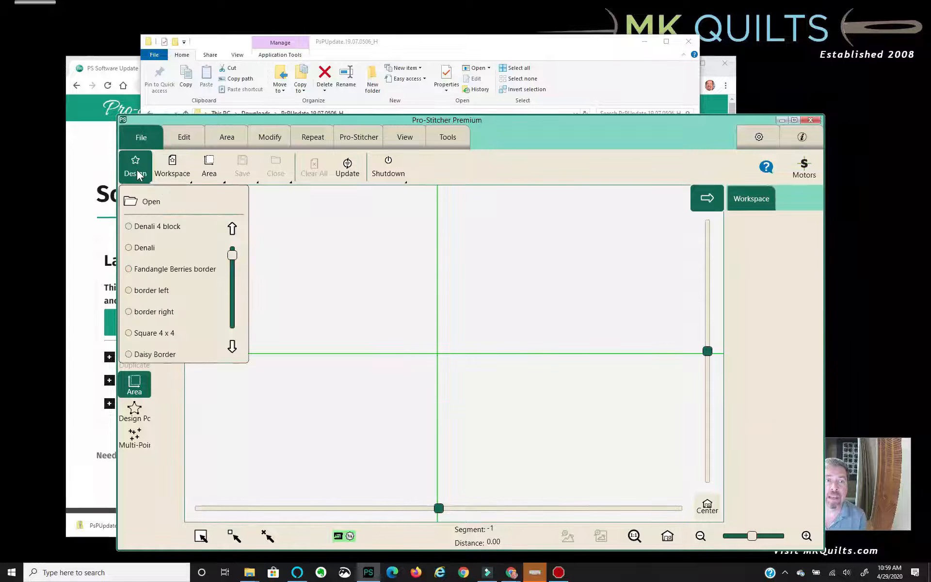
left_click(153, 199)
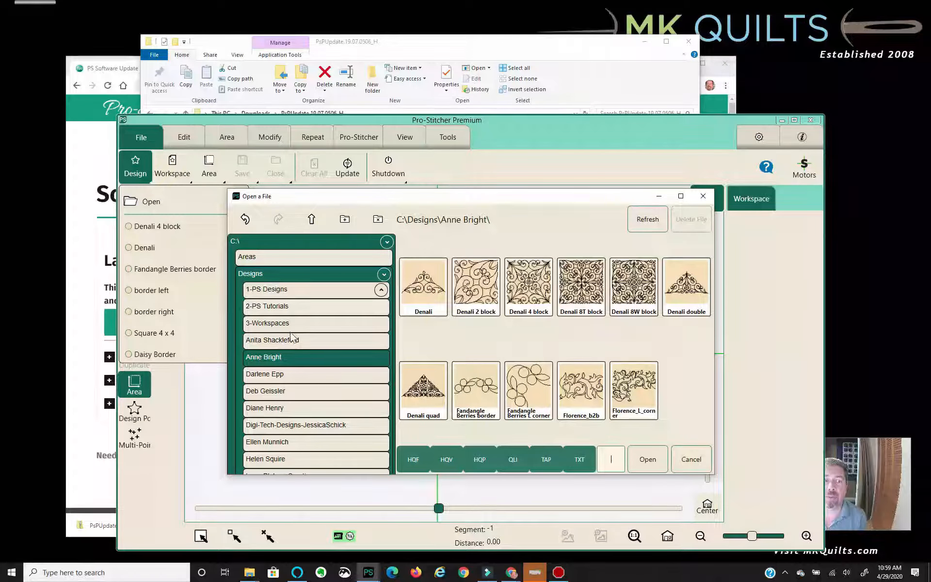
left_click(304, 391)
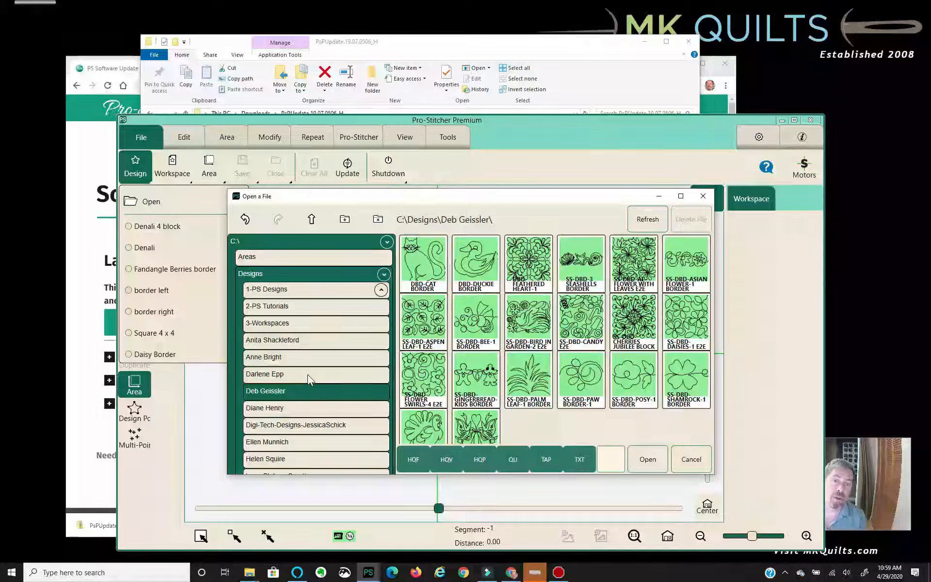
left_click(308, 375)
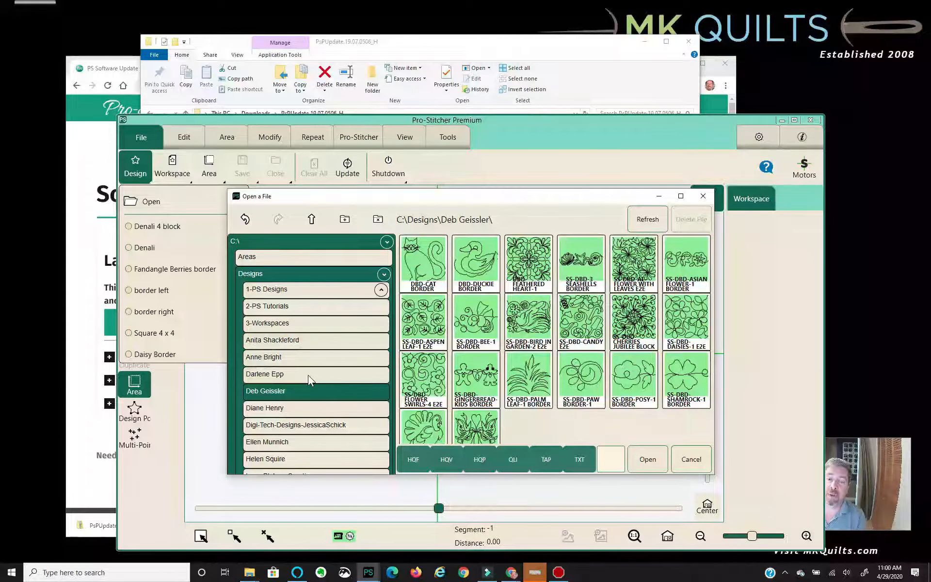
left_click(434, 256)
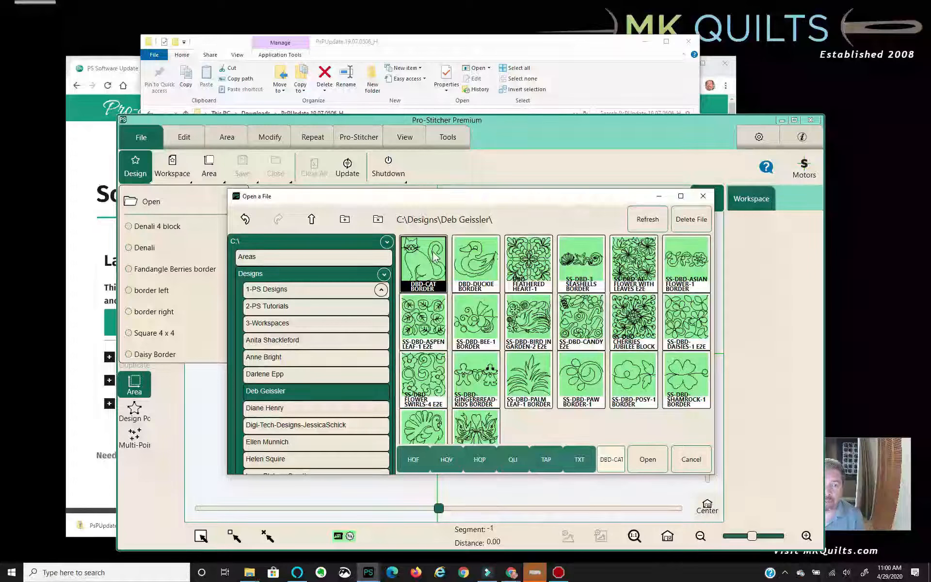
left_click(658, 464)
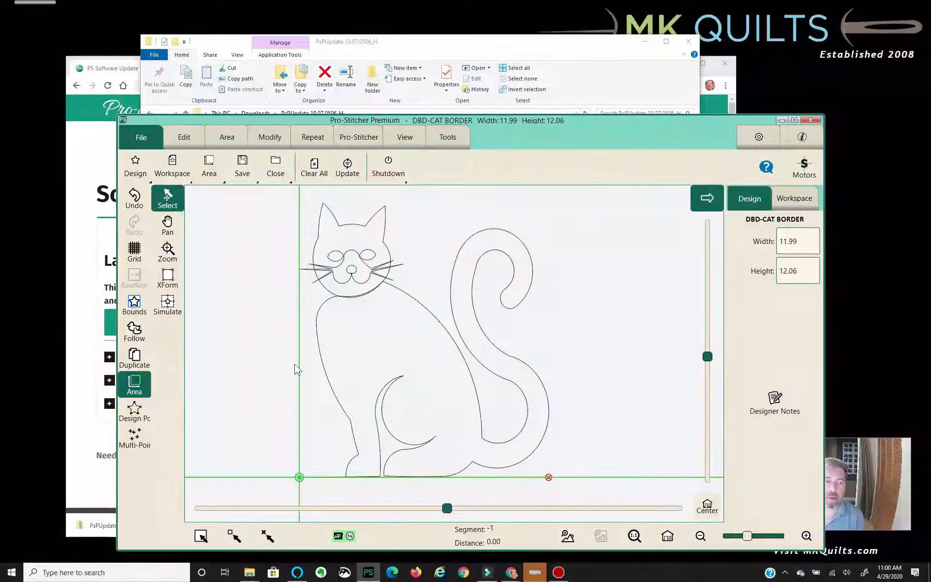
Step: Run the cat border design in Quilt mode and proceed with the listed air-stitch settings
left_click(342, 137)
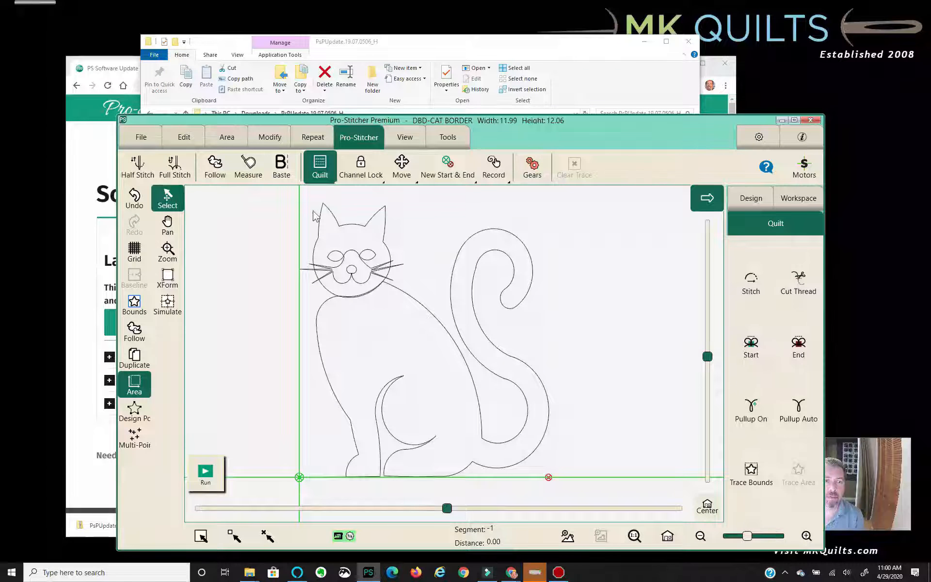
left_click(205, 474)
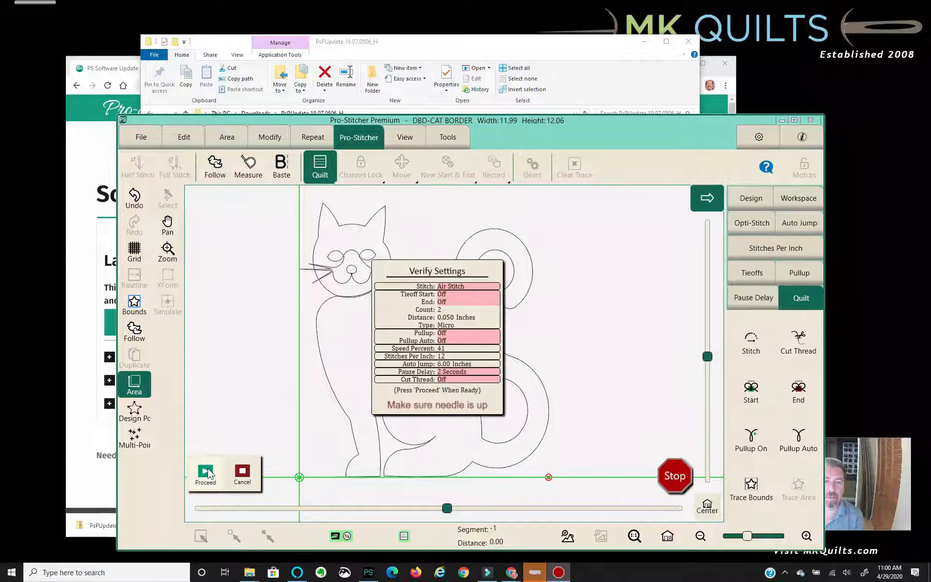
left_click(205, 473)
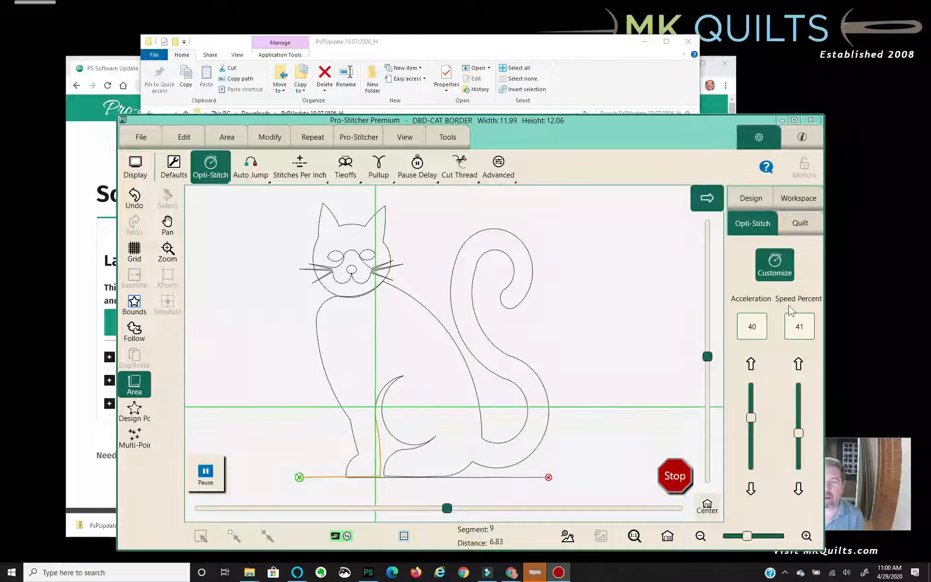
Step: Raise the customized Opti-Stitch Speed Percent to 65 during the run, and stop the quilting
left_click(781, 270)
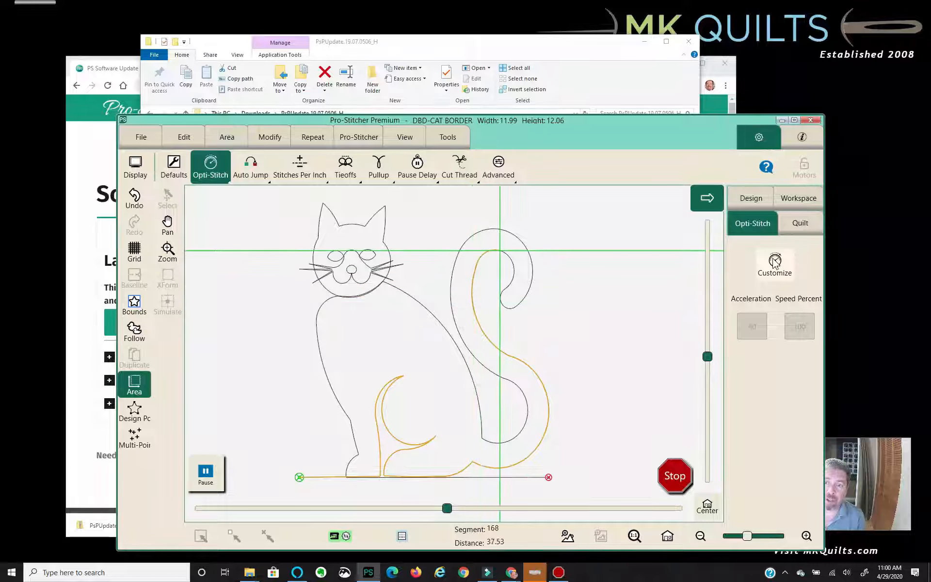
left_click(775, 264)
left_click_drag(798, 433, 799, 417)
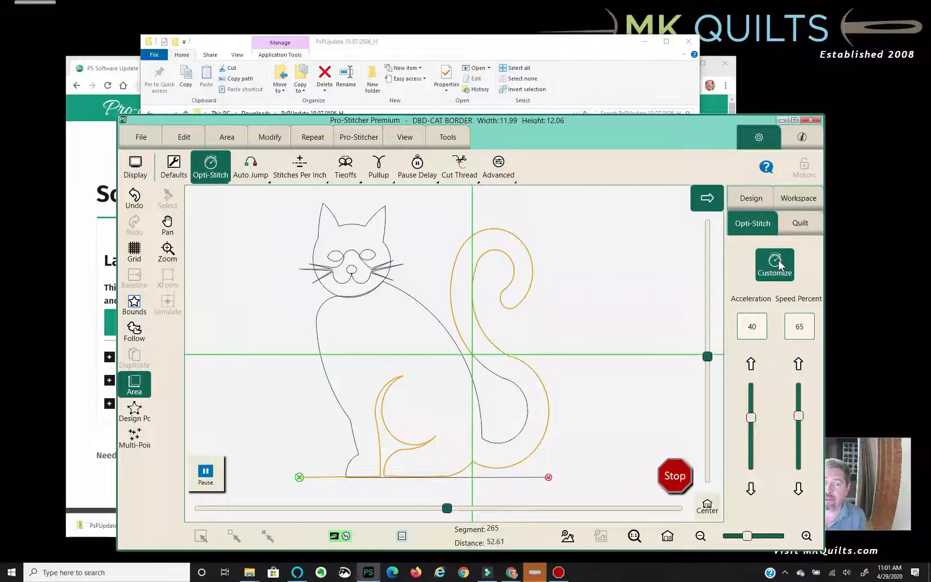
left_click(674, 476)
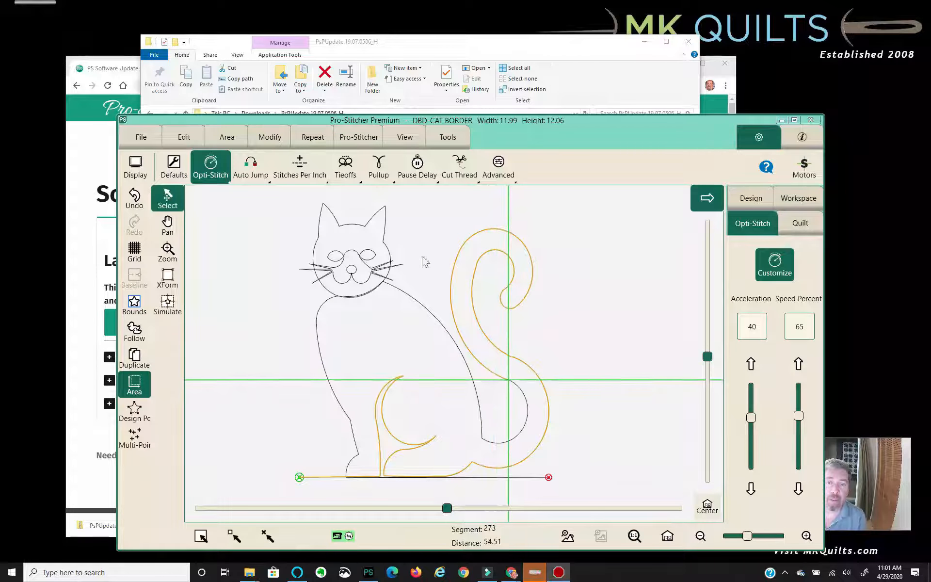
Step: Shut down Pro-Stitcher Premium by exiting to Windows
left_click(133, 142)
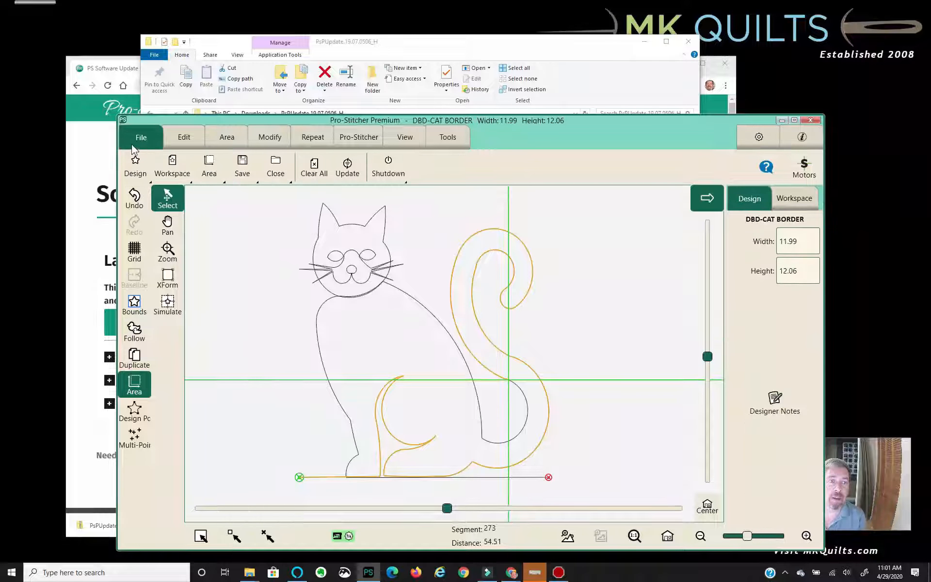
left_click(389, 165)
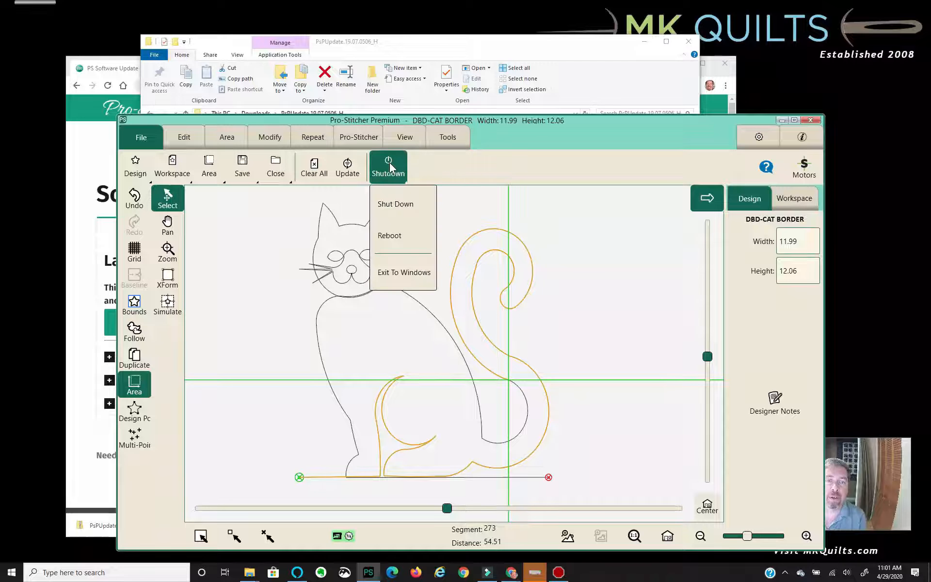
left_click(402, 271)
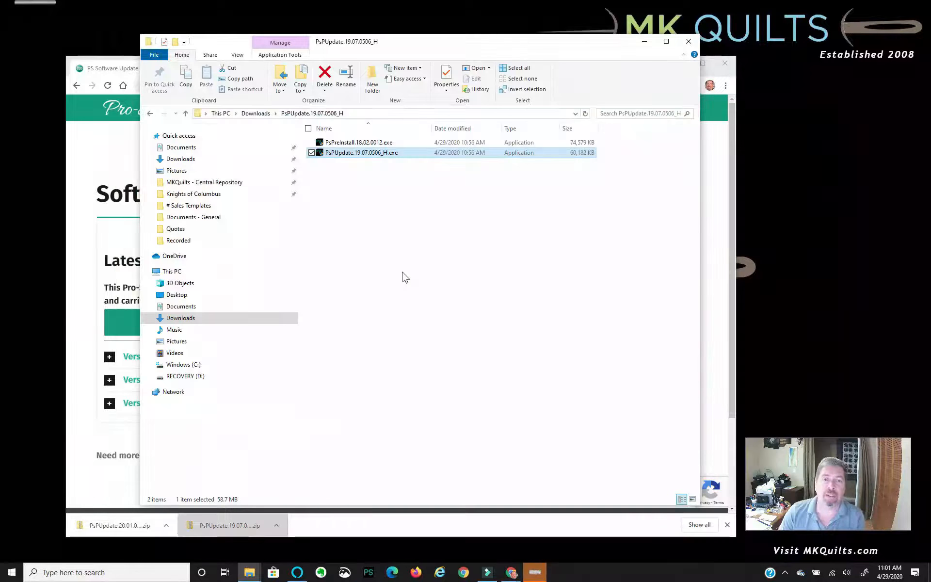
Step: Extract PsPUpdate.20.01.0508_H.zip into its own PsPUpdate.20.01.0508_H folder in Downloads
left_click(405, 227)
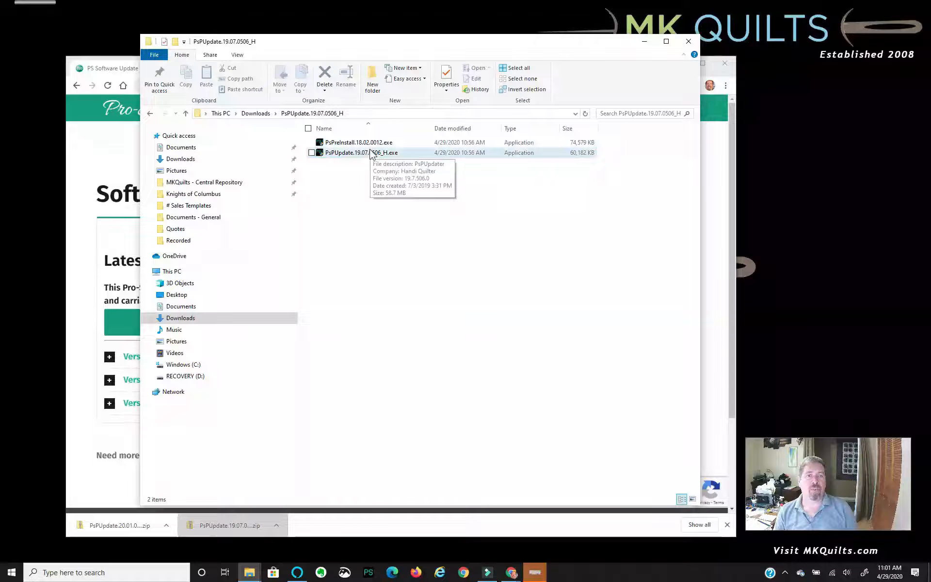
left_click(256, 114)
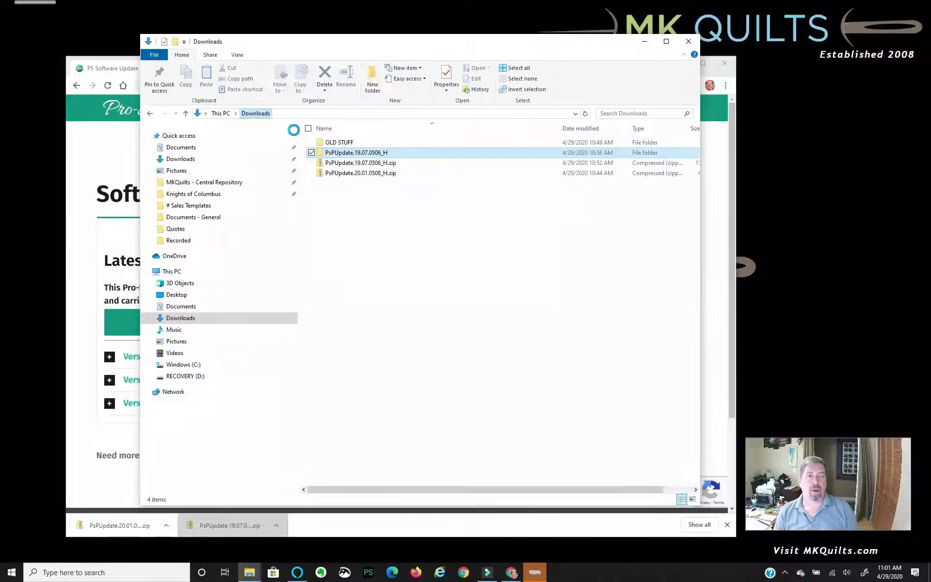
right_click(351, 173)
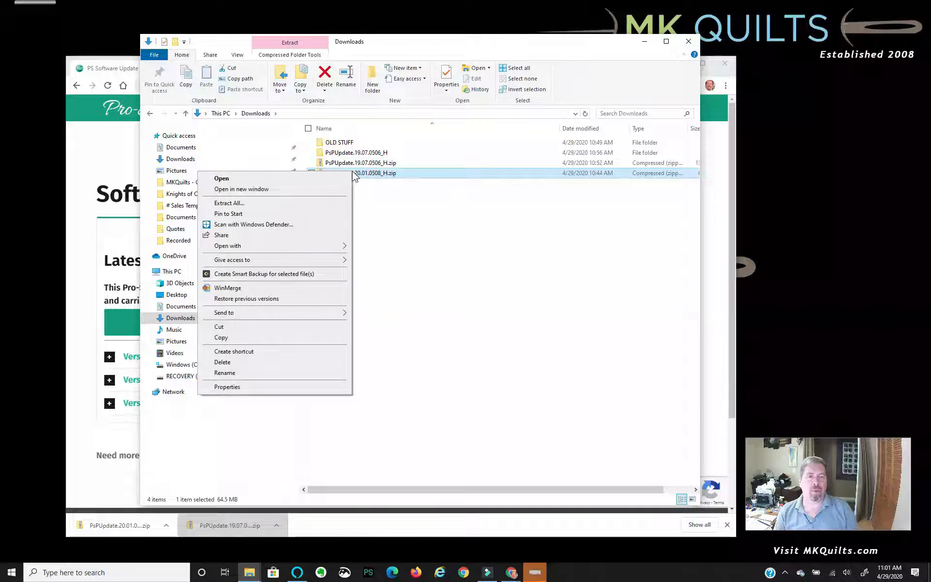
left_click(249, 204)
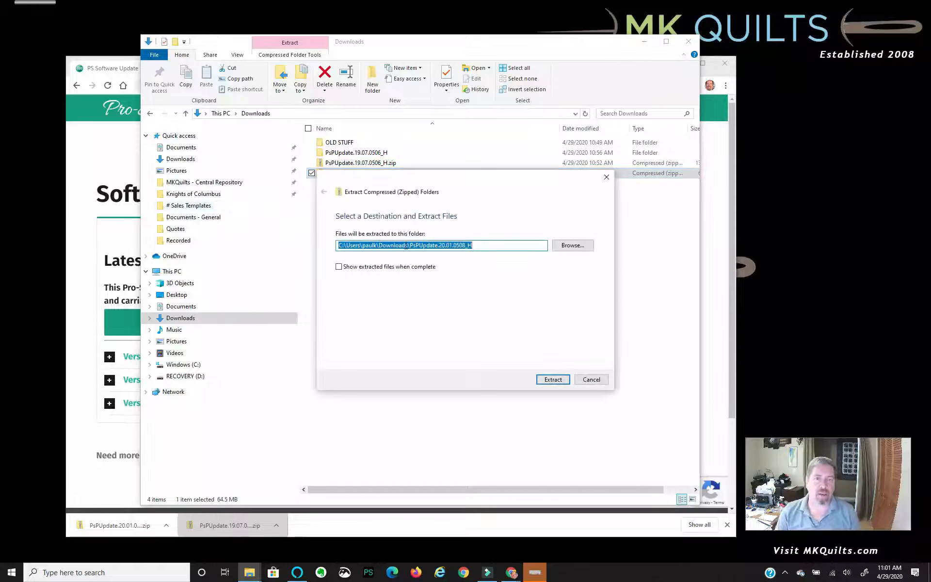
left_click(546, 380)
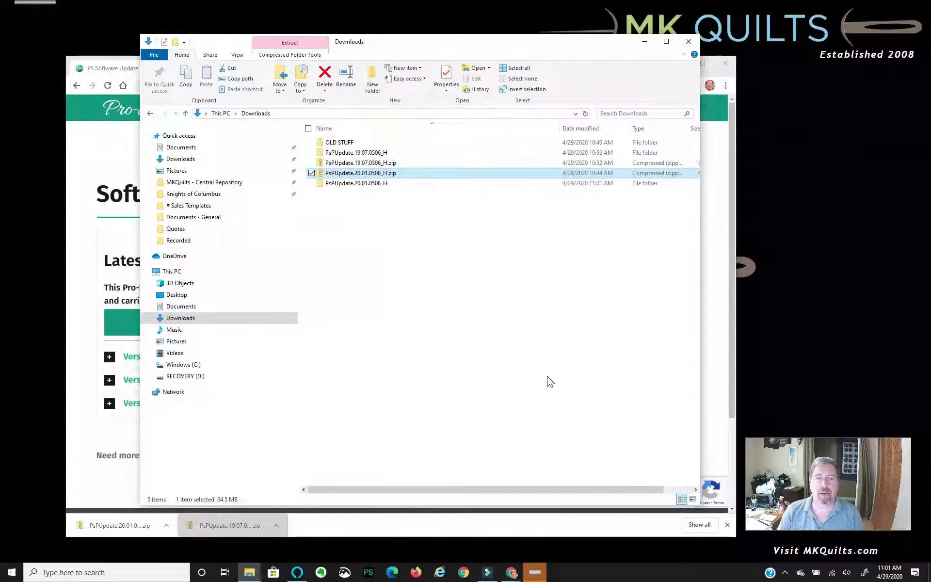
Step: Copy PsPUpdate.20.01.0508_H.exe from the newly extracted PsPUpdate.20.01.0508_H folder
double_click(327, 184)
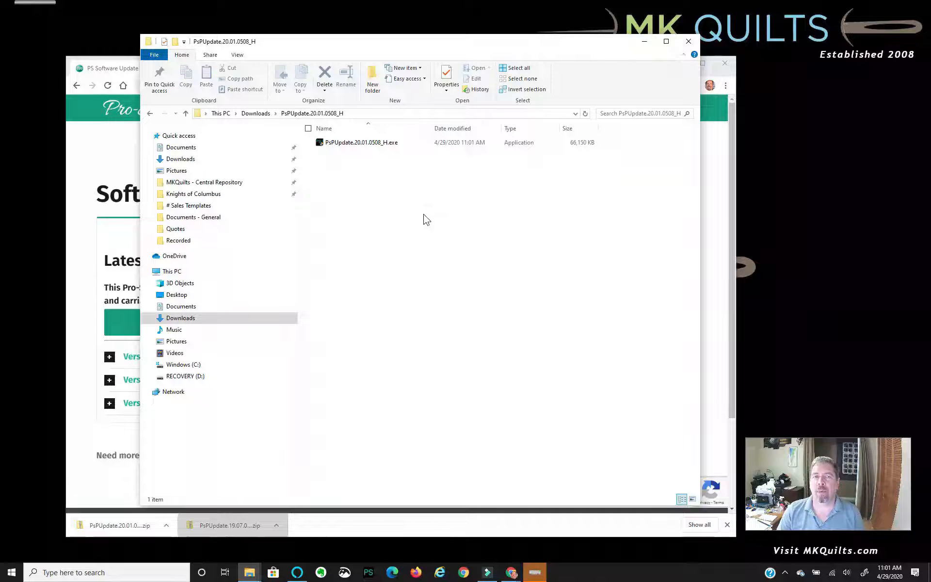
left_click(352, 144)
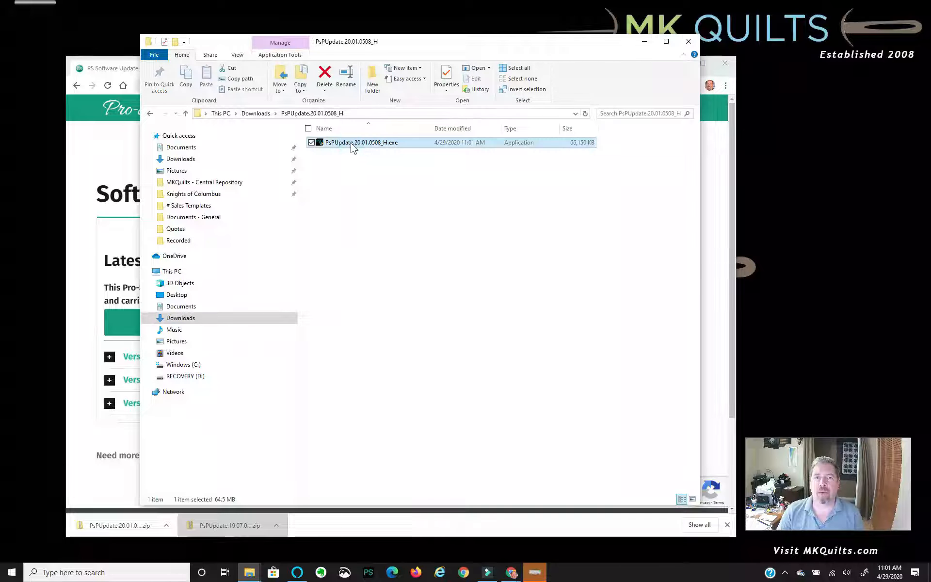
right_click(350, 145)
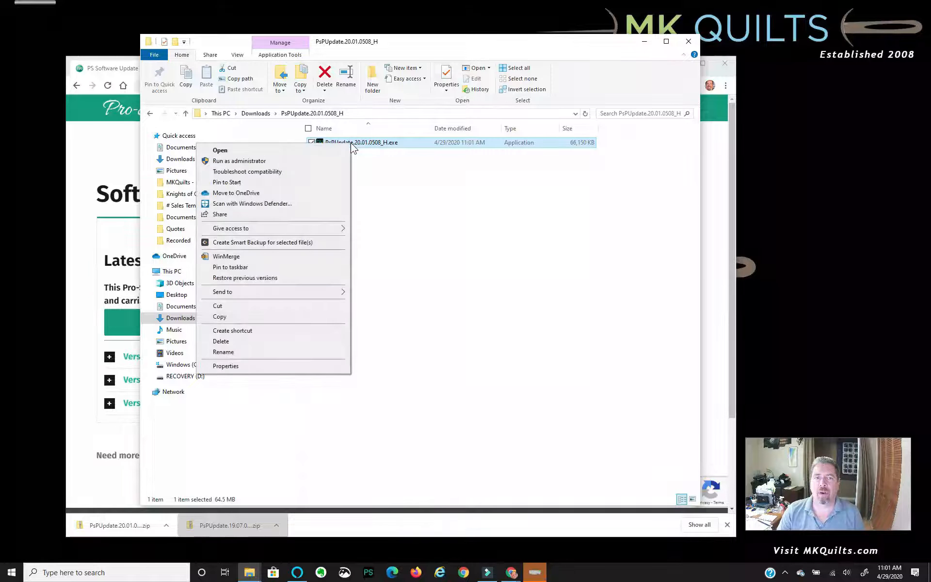
left_click(224, 317)
Step: Paste the copied installer into C:\Designs, skipping the file that already exists, and locate the update installers in that folder
left_click(196, 364)
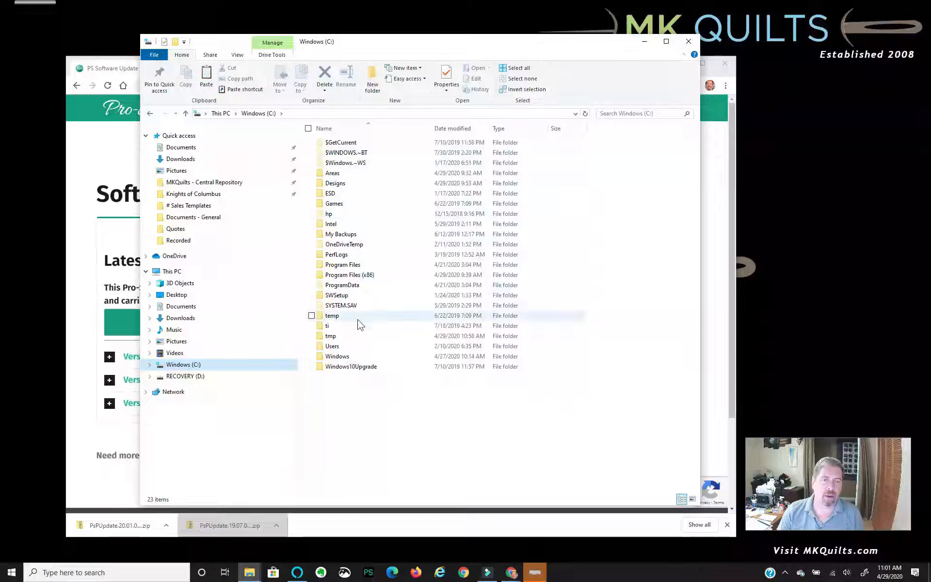
double_click(339, 184)
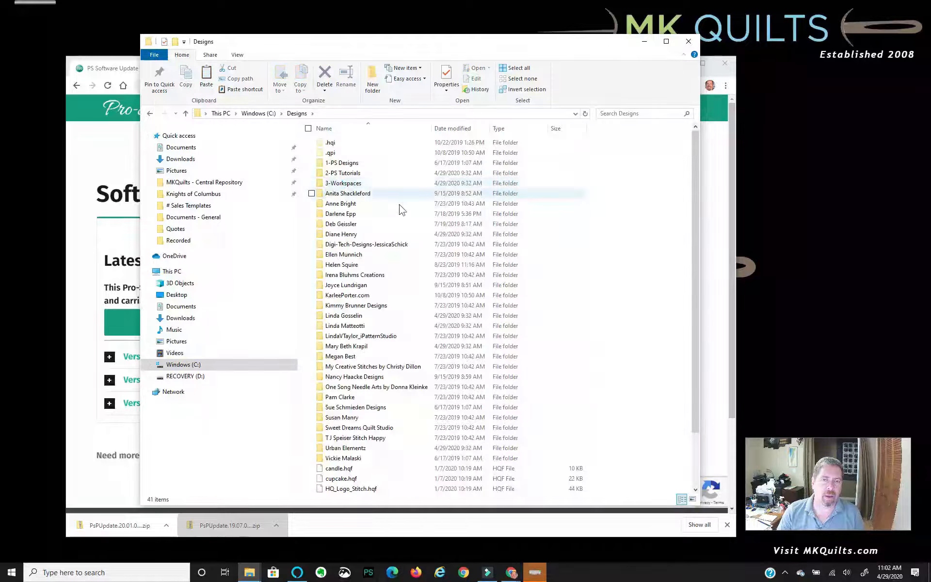
right_click(627, 257)
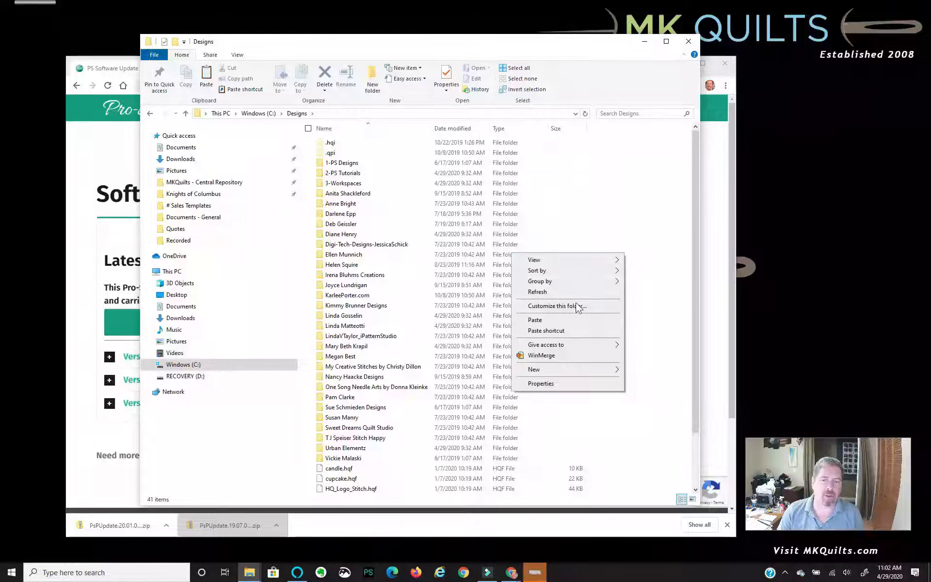
left_click(560, 321)
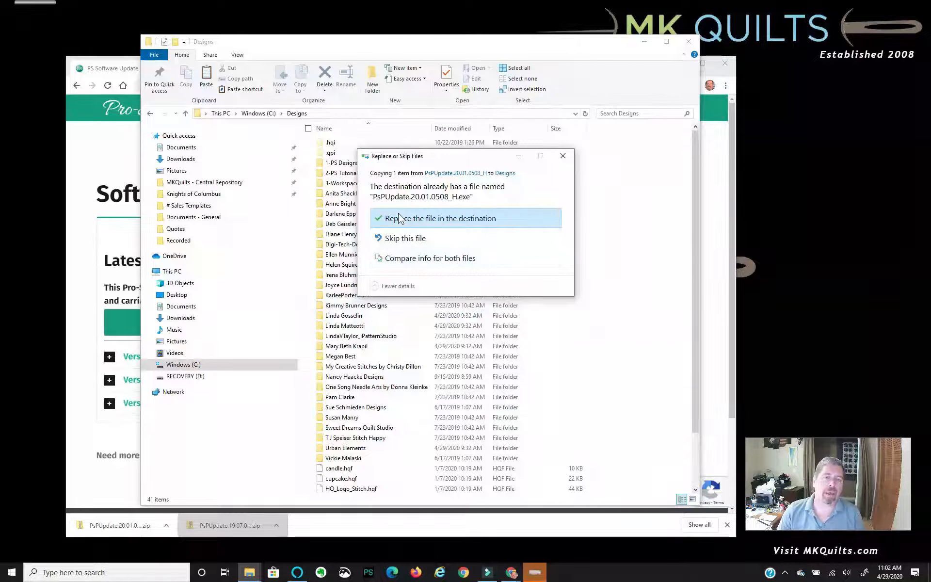
left_click(402, 241)
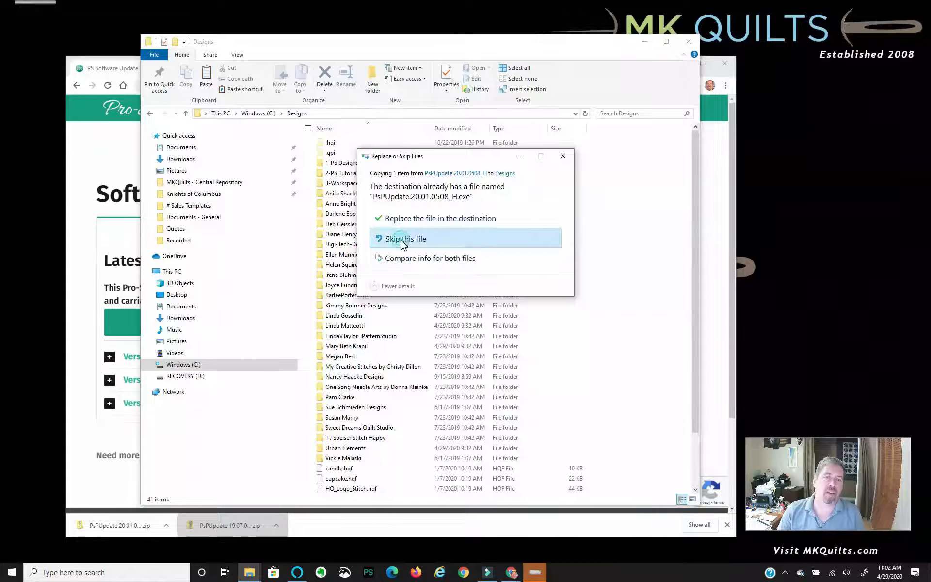
scroll(576, 321, "down", 1)
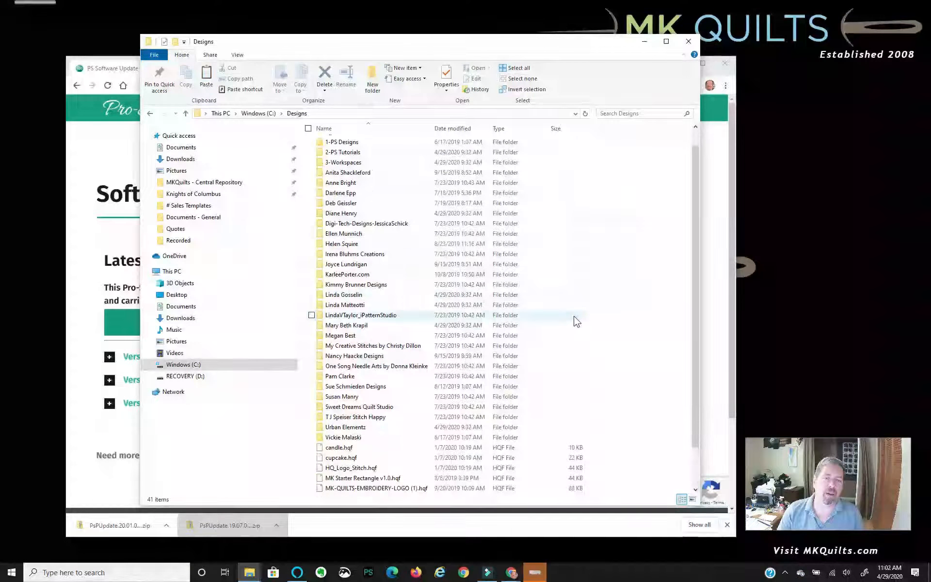
scroll(576, 322, "down", 2)
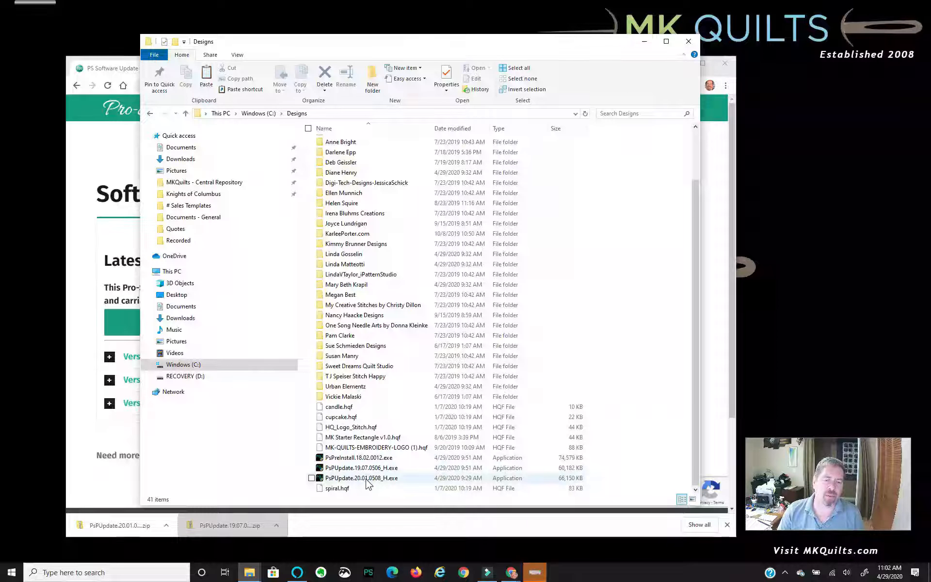
mouse_move(367, 482)
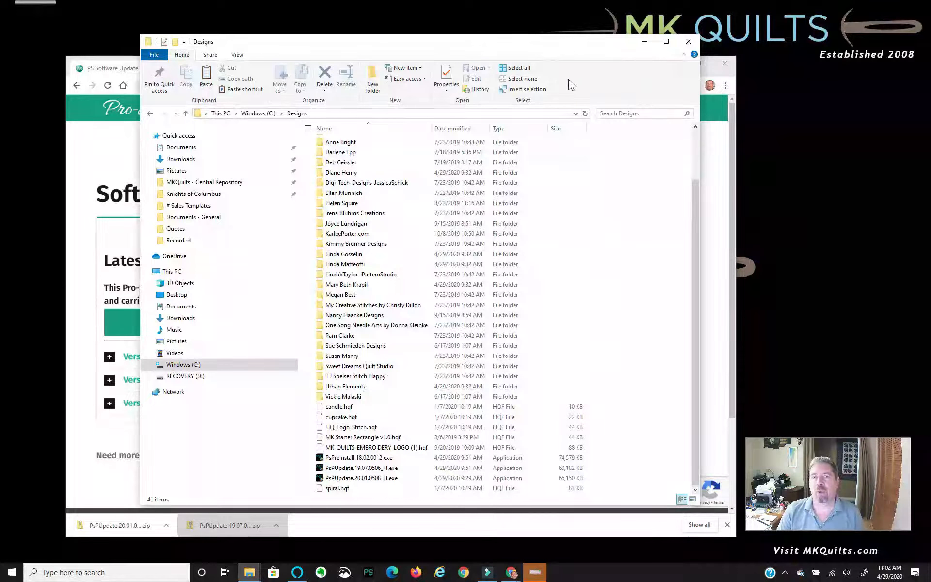
Step: Bring up Pro-Stitcher Premium maximized and run PsPUpdate.20.01.0508_H.exe from C:\Designs with its Update command
left_click(646, 44)
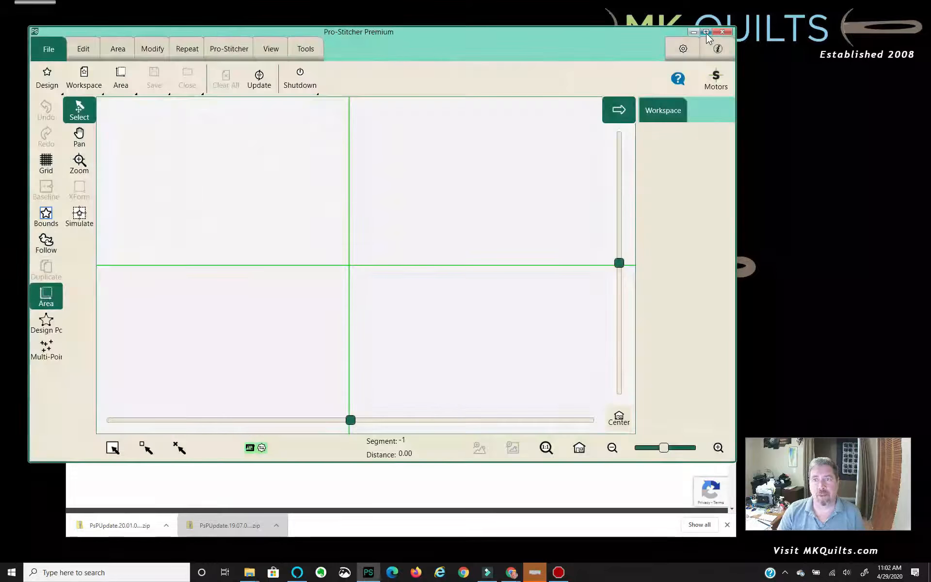
left_click(706, 32)
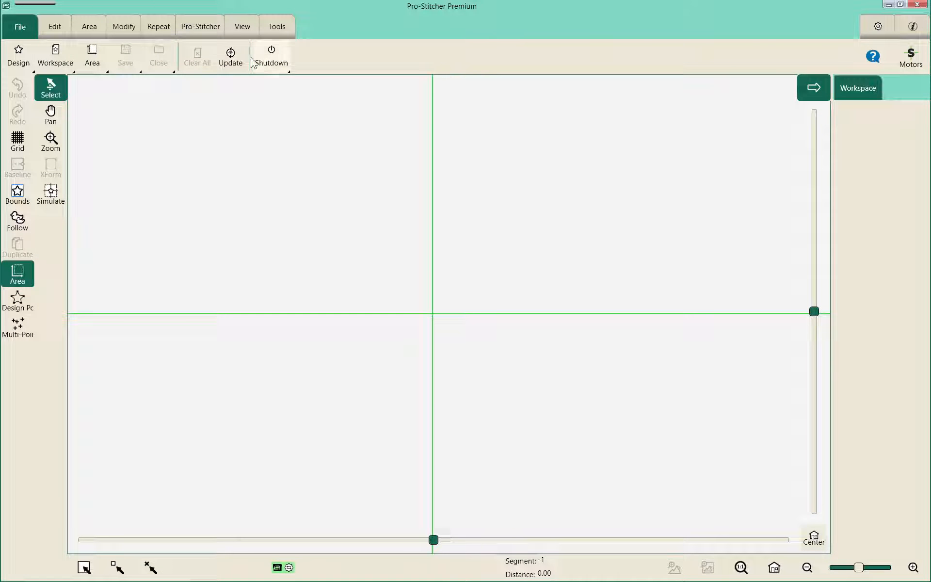
left_click(231, 62)
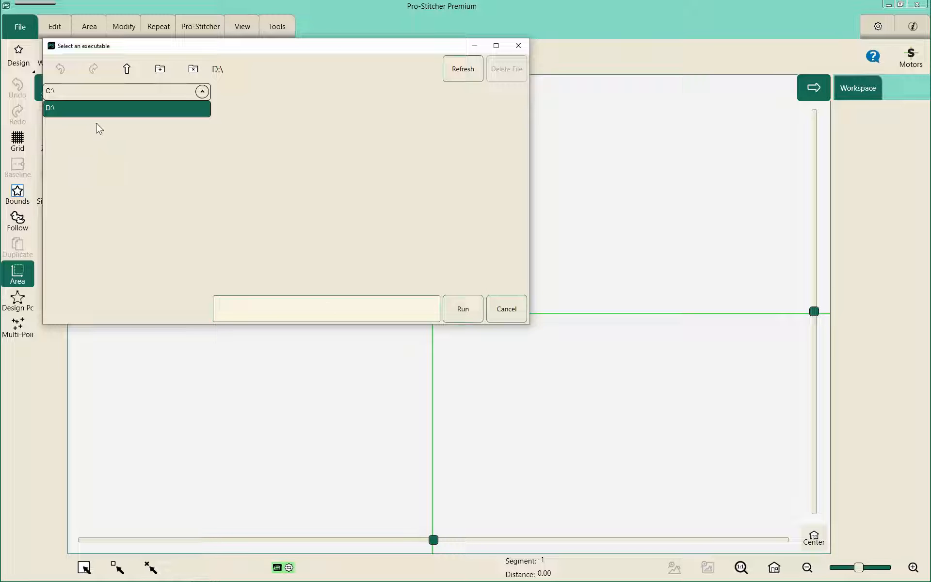
left_click(94, 90)
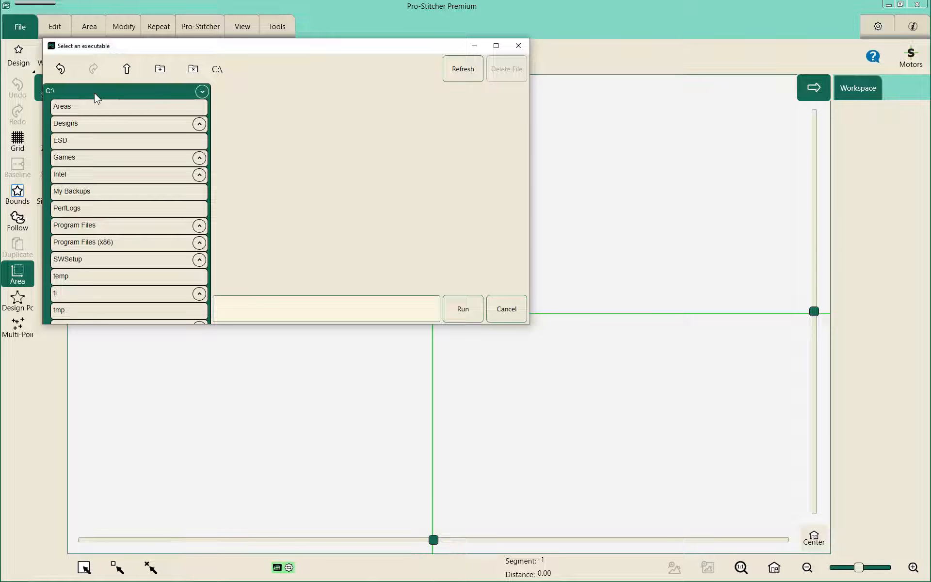
left_click(80, 125)
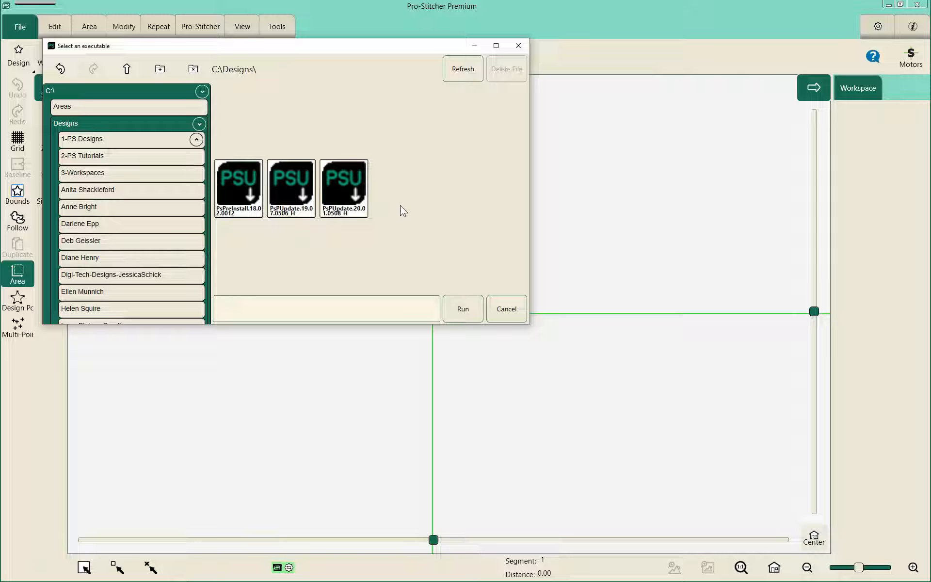
left_click(344, 187)
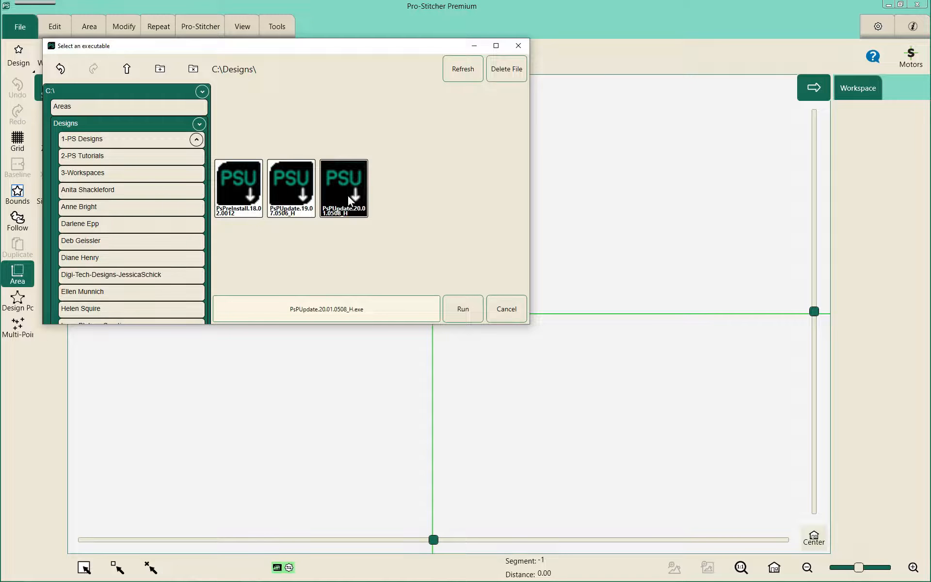
left_click(463, 309)
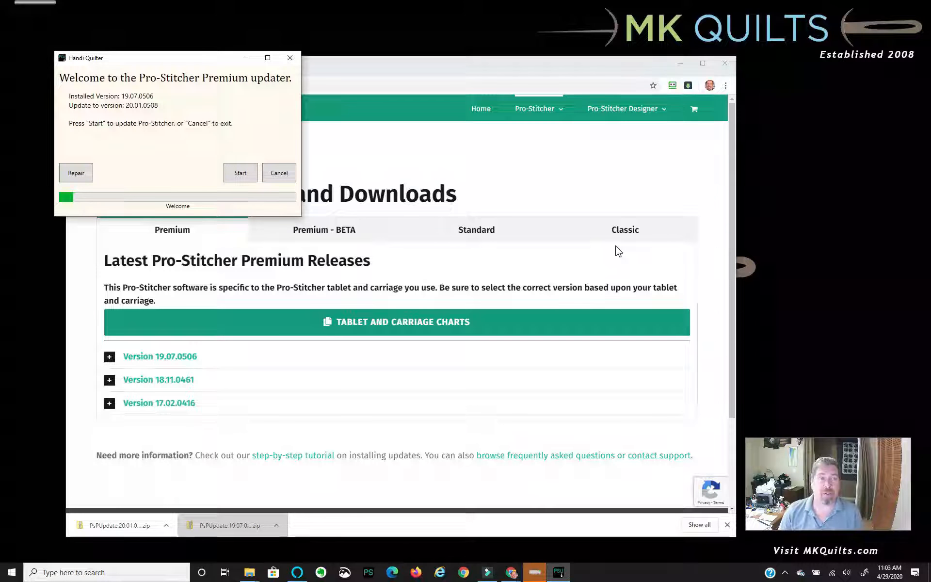
Step: Start and confirm the update to version 20.01.0508, and close the updater when it finishes
left_click(240, 173)
left_click(245, 174)
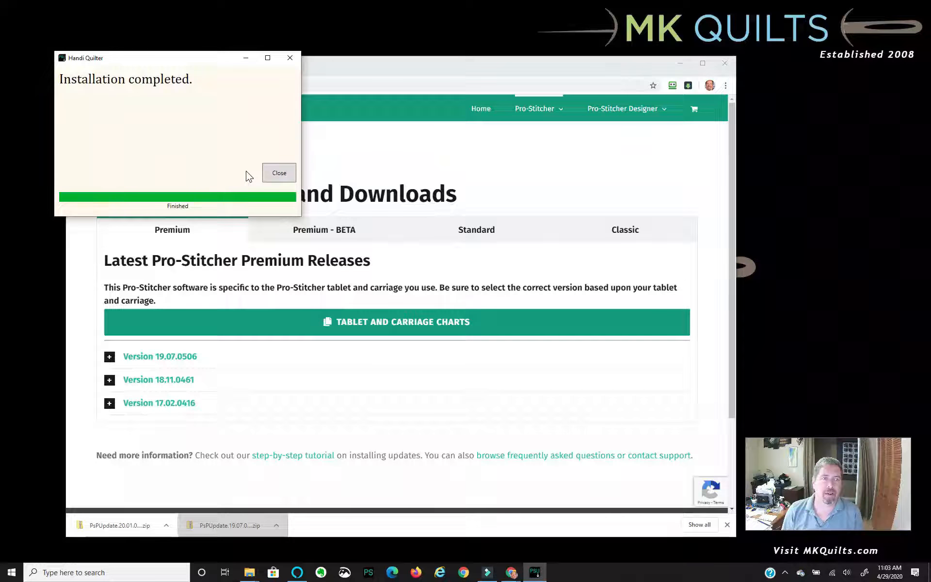
left_click(290, 169)
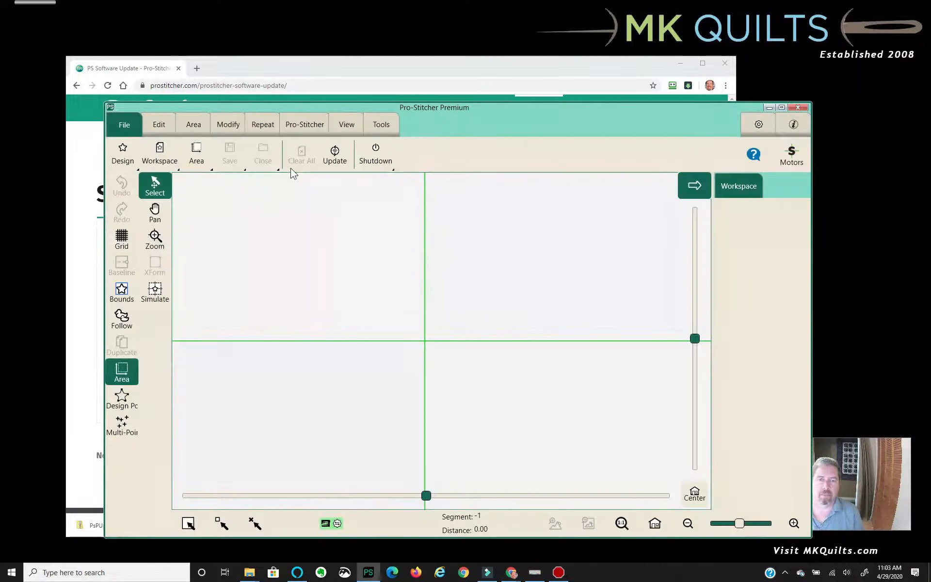
Step: Check the installed version in Pro-Stitcher's About information, and dismiss it
left_click(792, 126)
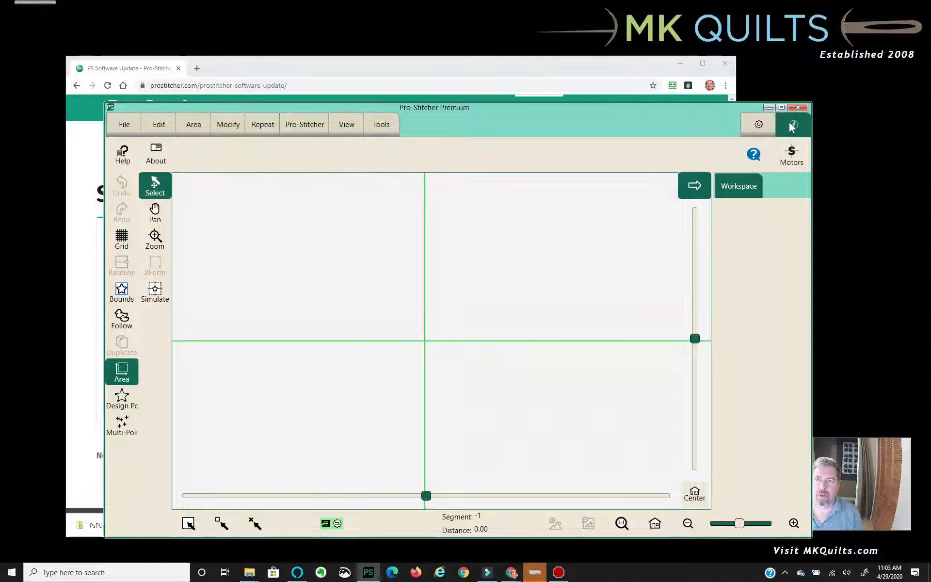
left_click(155, 153)
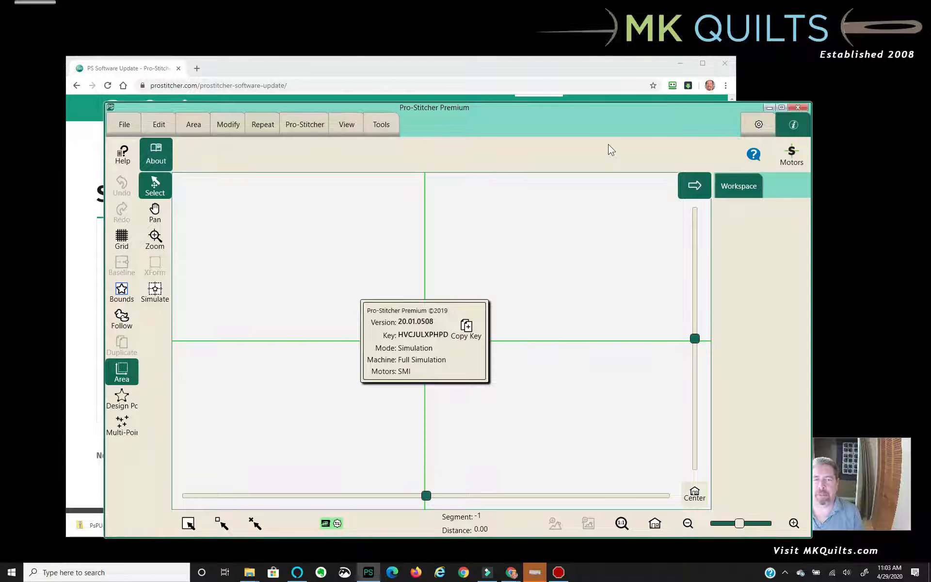
left_click(608, 119)
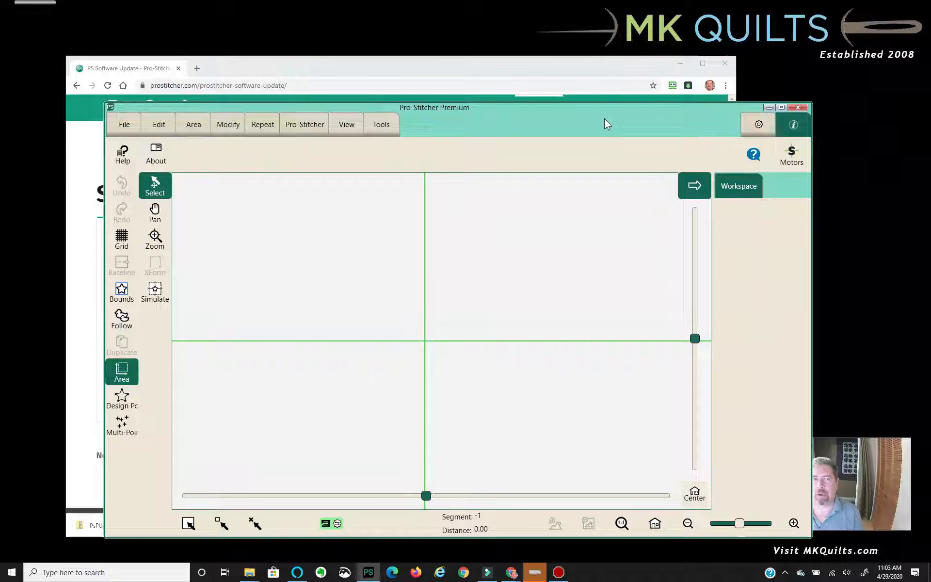
Step: Run the older installer PsPUpdate.19.07.0506_H.exe from C:\Designs with the Update command
left_click(115, 123)
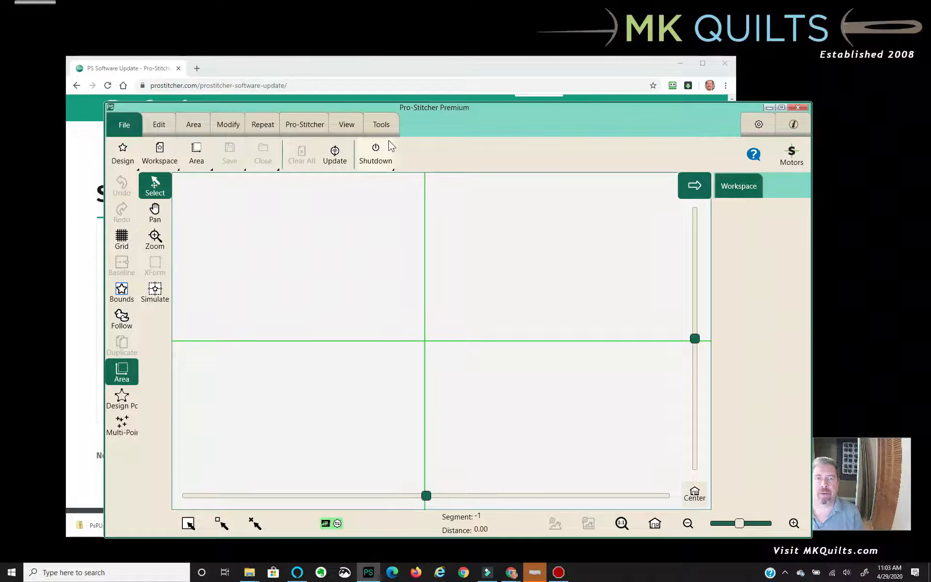
left_click(337, 156)
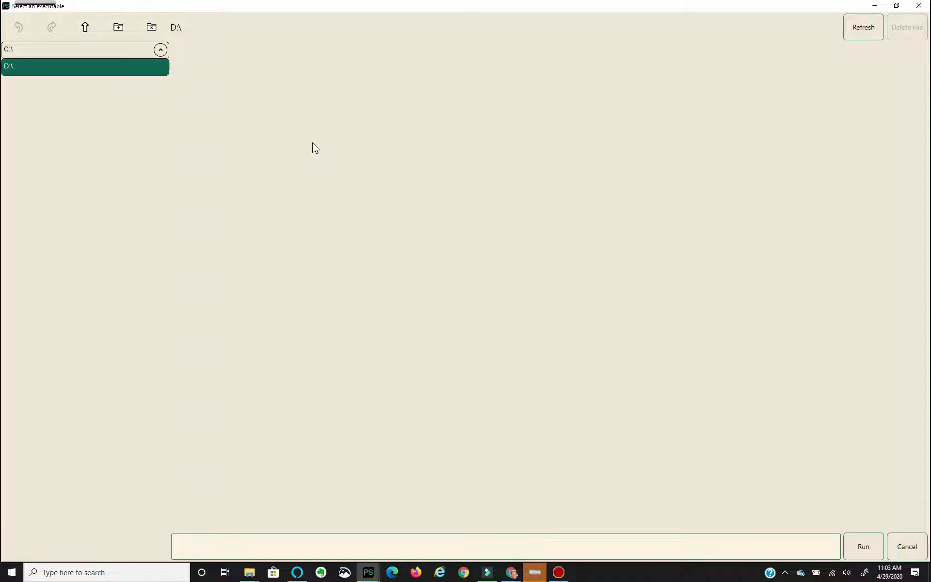
left_click(101, 86)
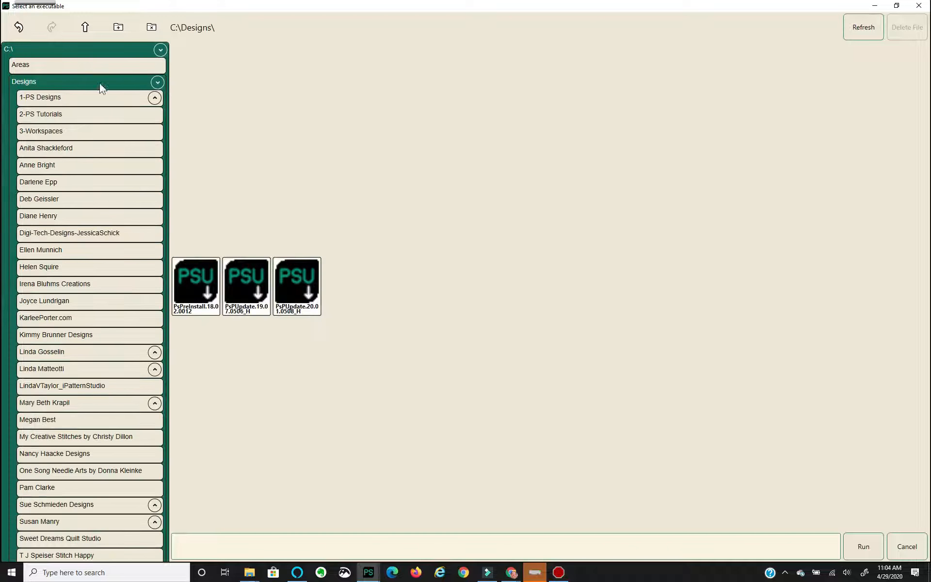
left_click(247, 297)
left_click(863, 547)
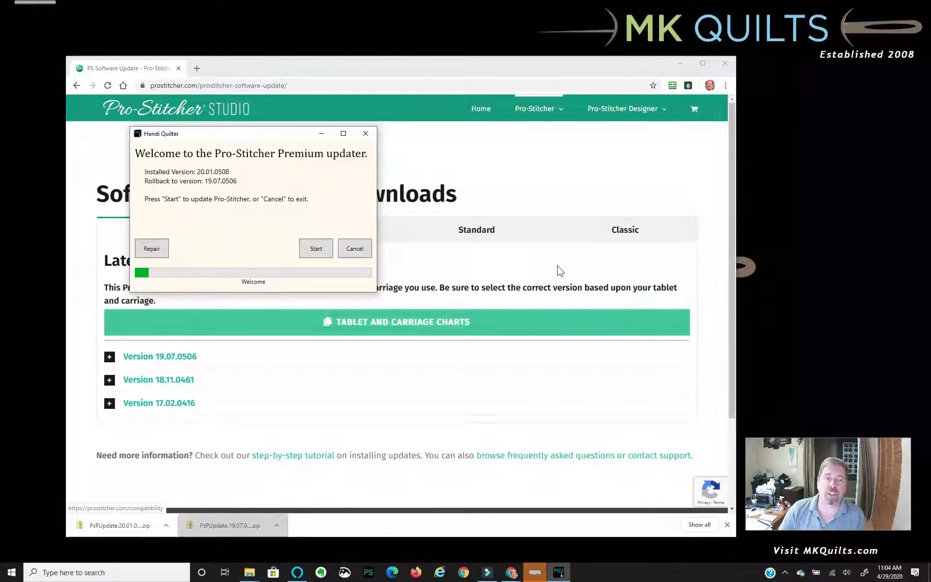
Step: Start and confirm the rollback to version 19.07.0506, and close the updater when it finishes
left_click(307, 250)
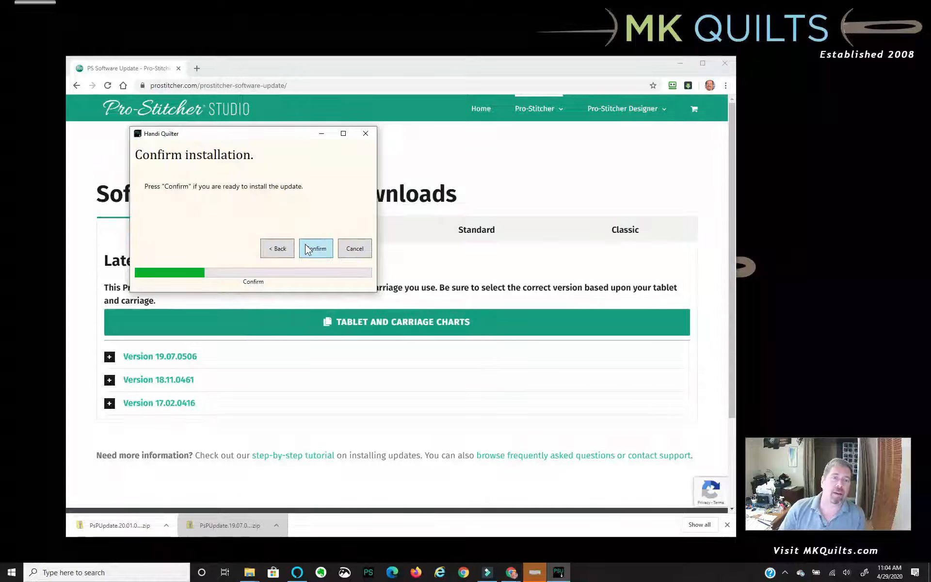
left_click(316, 248)
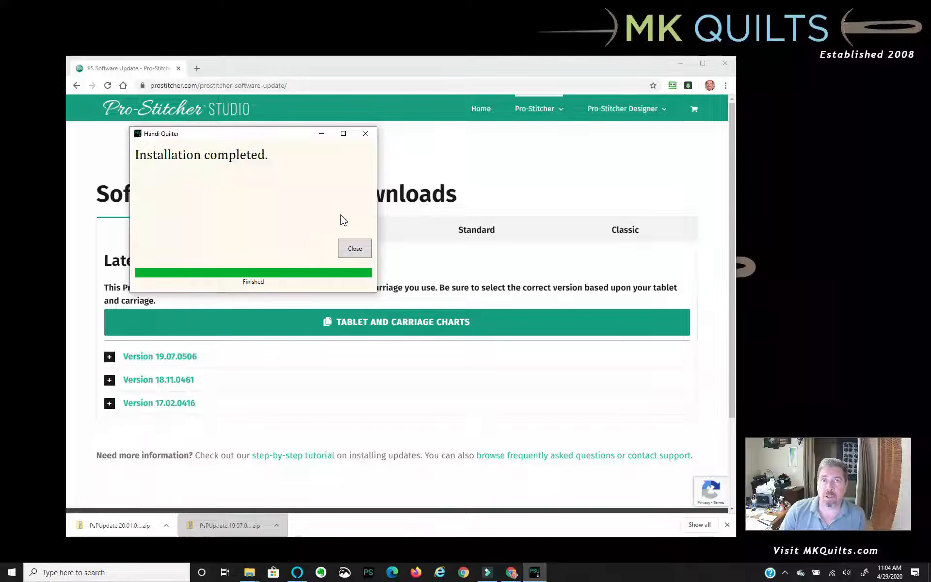
left_click(354, 249)
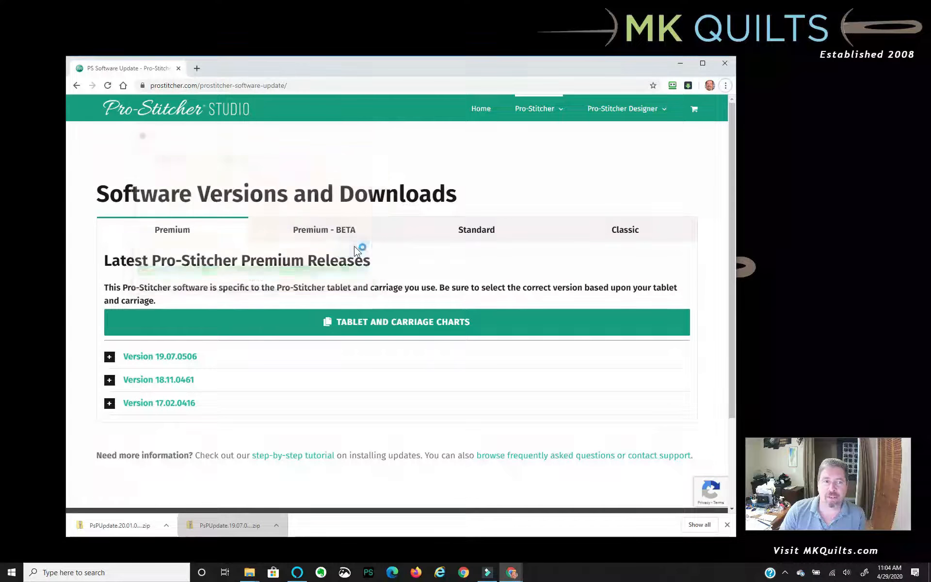
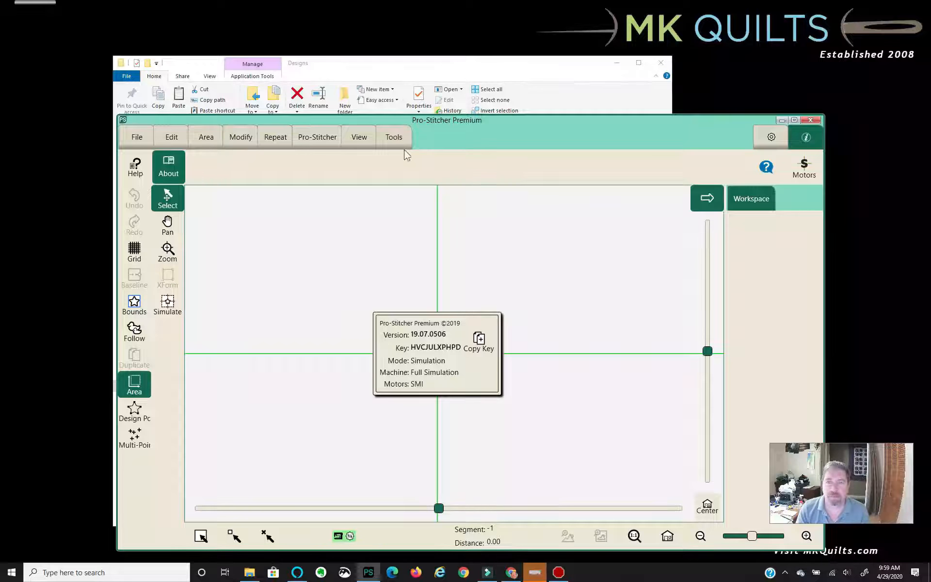
Step: Shut down Pro-Stitcher Premium with the Exit To Windows option
left_click(133, 141)
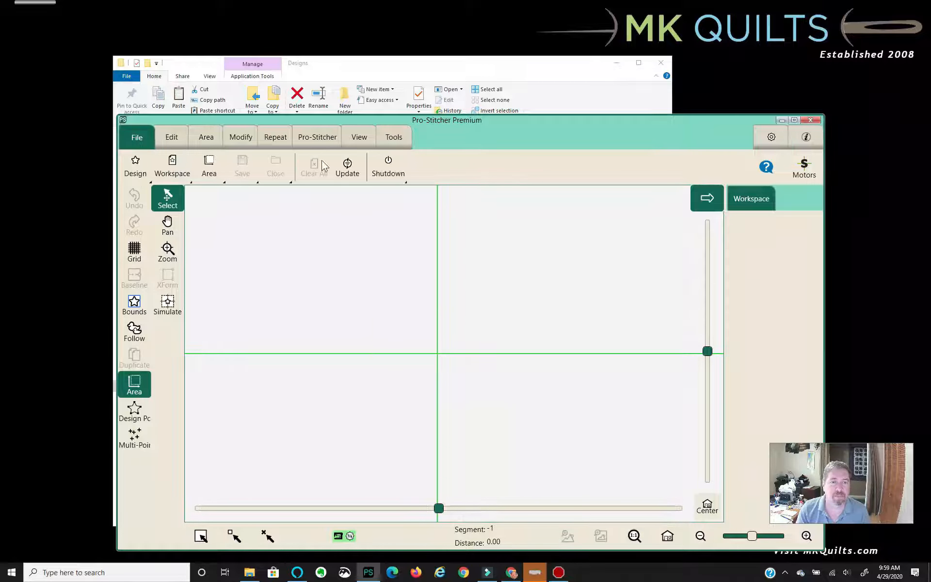
left_click(393, 168)
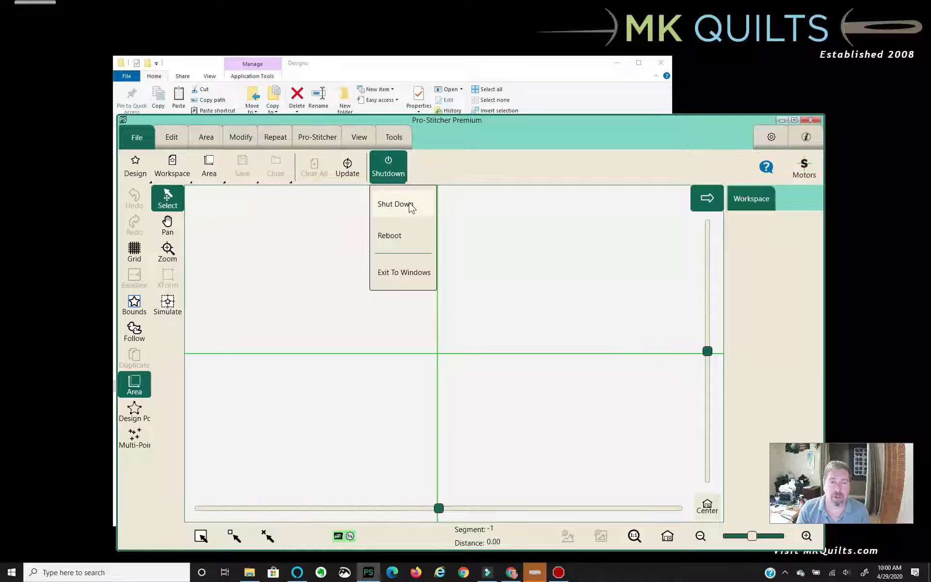
left_click(420, 276)
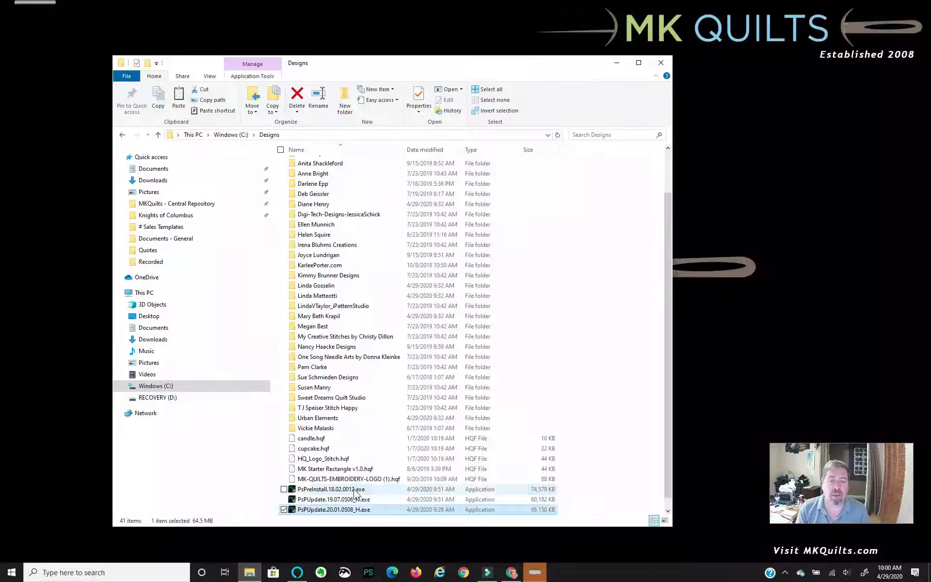
Step: Copy PsPreInstall.18.02.0012.exe, PsPUpdate.19.07.0506_H.exe and PsPUpdate.20.01.0508_H.exe together from the Designs folder
left_click(326, 489)
left_click(283, 499)
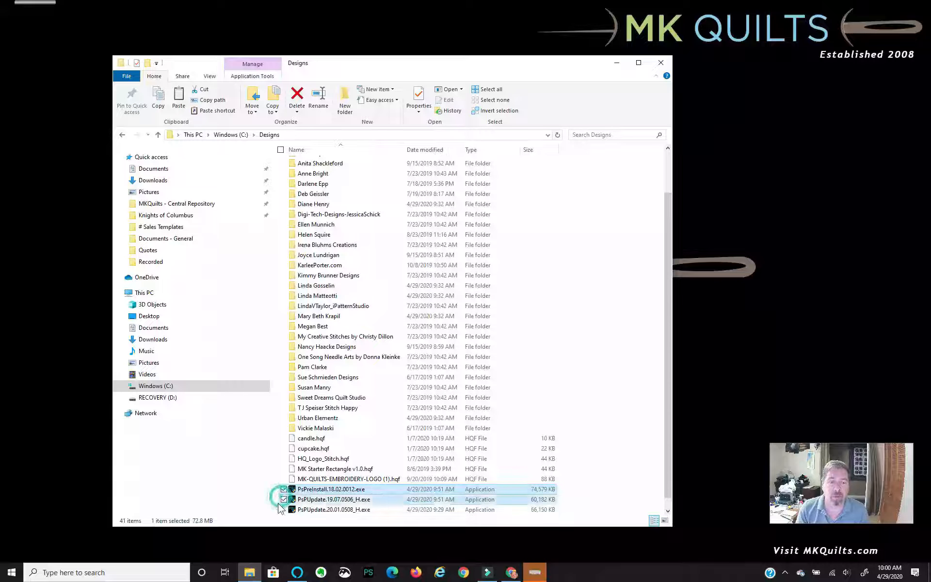
left_click(284, 509)
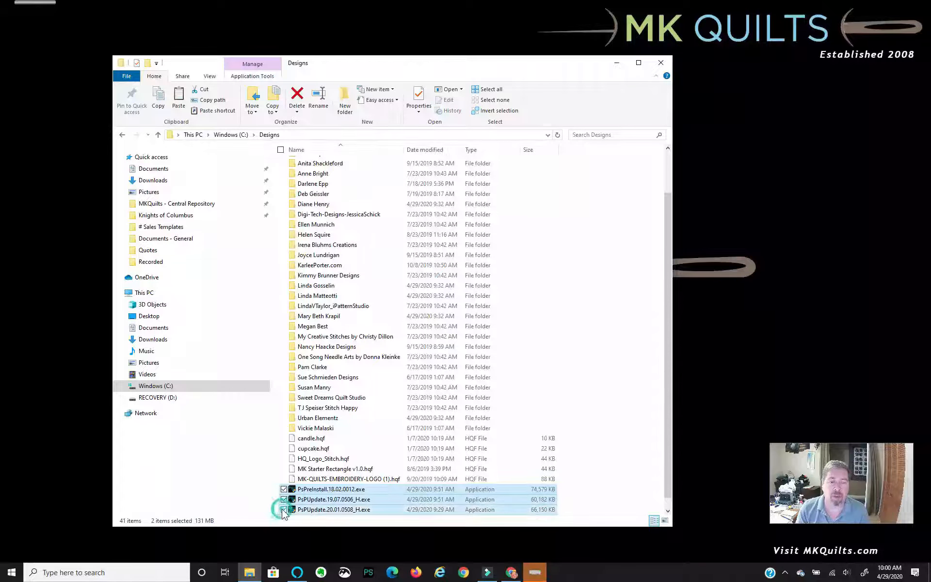
left_click(344, 489)
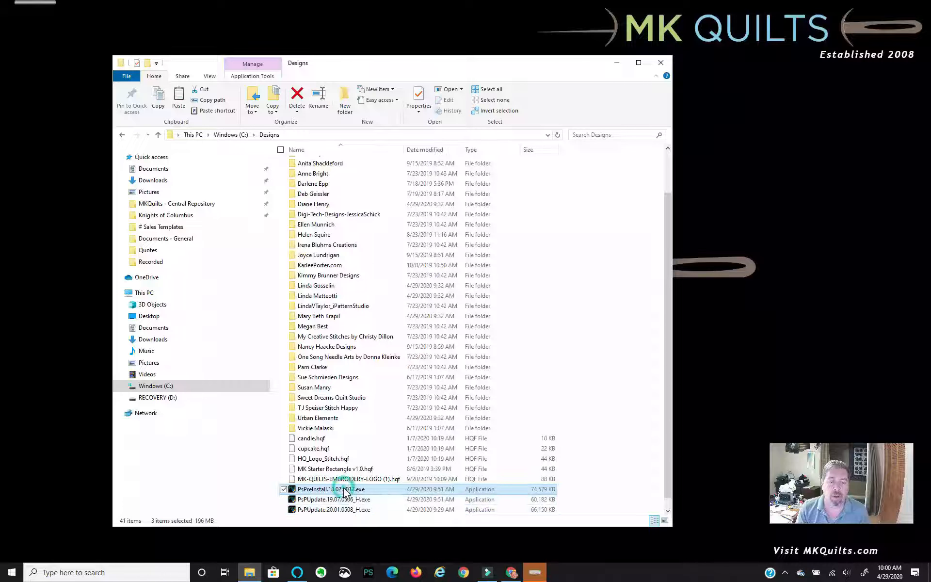
left_click(334, 512, "shift")
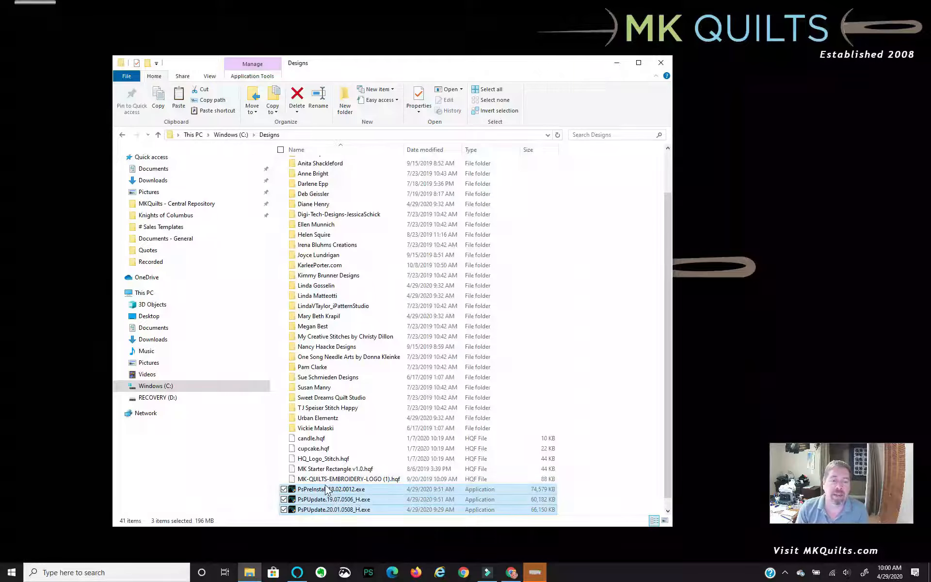
right_click(324, 490)
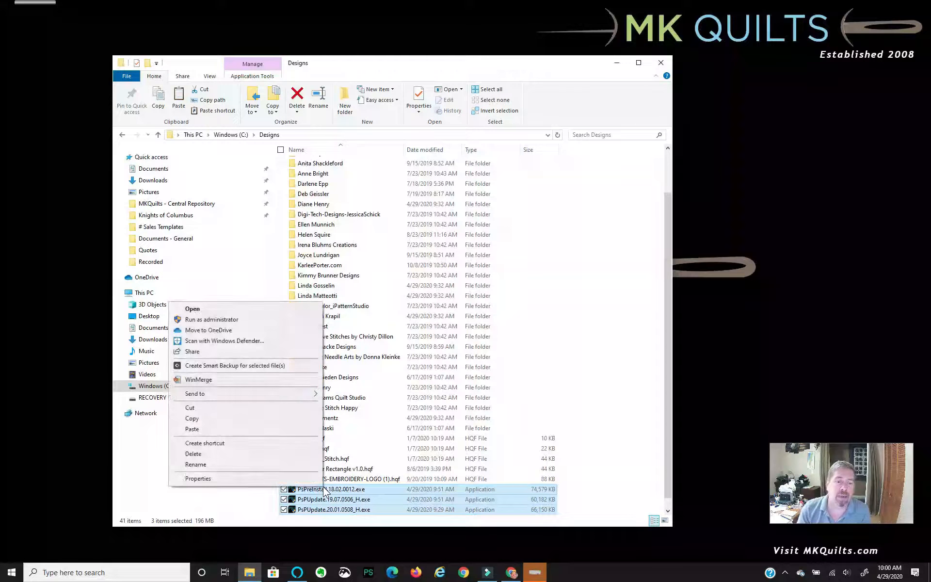
left_click(223, 420)
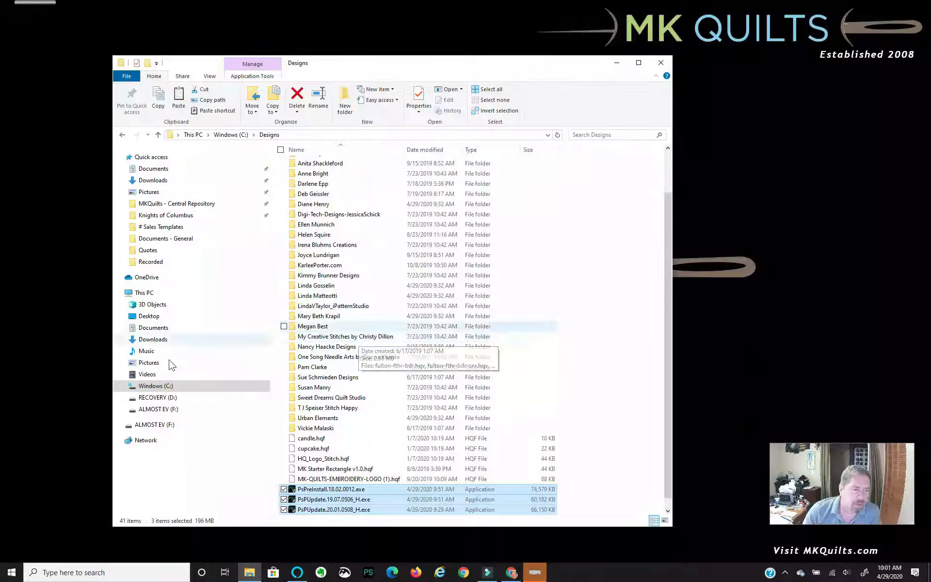
Step: Paste the three copied installers into the root of the ALMOST EV (F:) USB drive
left_click(158, 409)
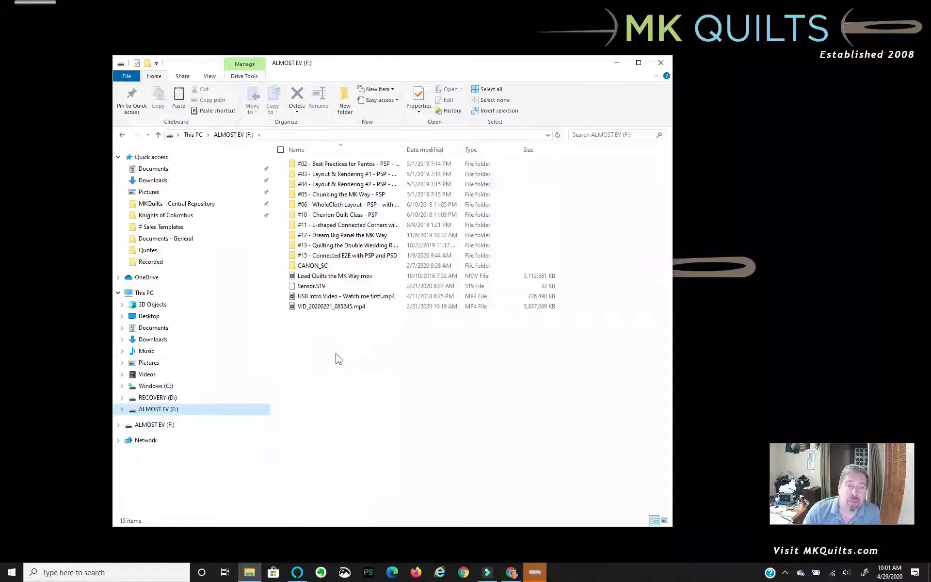
right_click(415, 371)
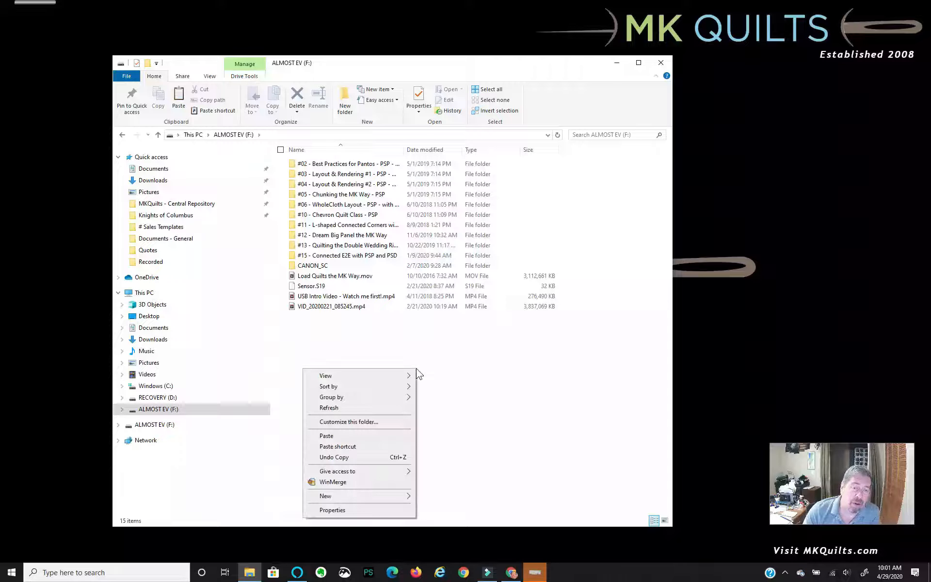
left_click(330, 435)
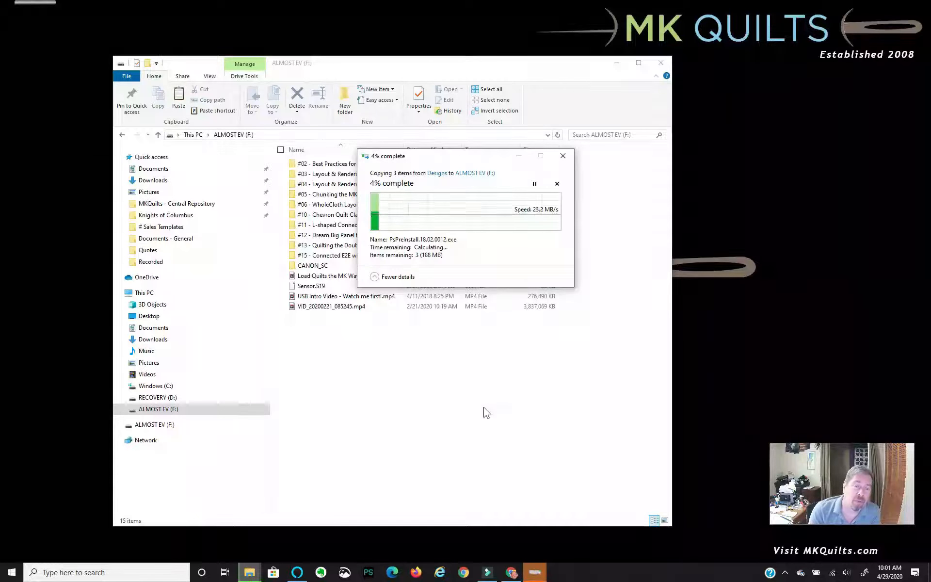
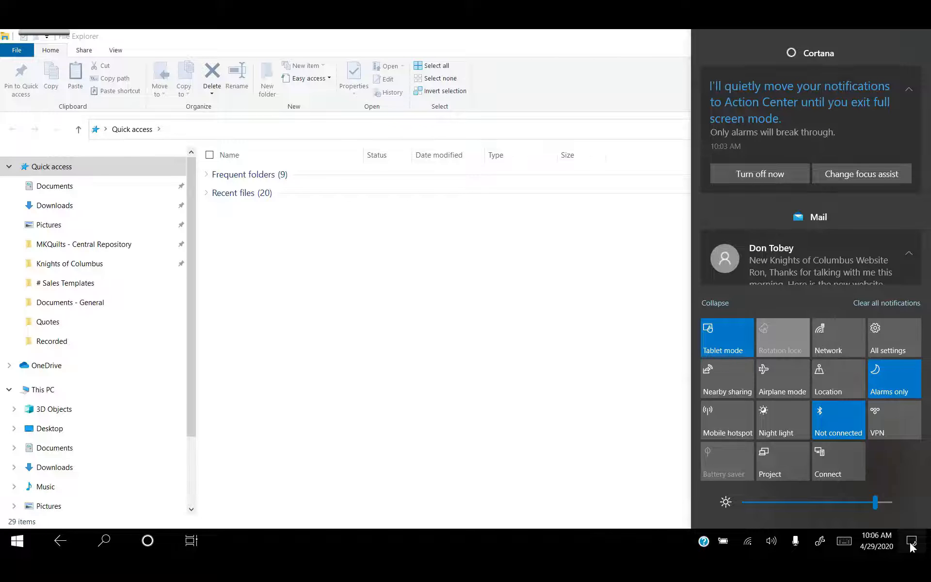
Step: Turn off Windows tablet mode and close the Action Center
key("space")
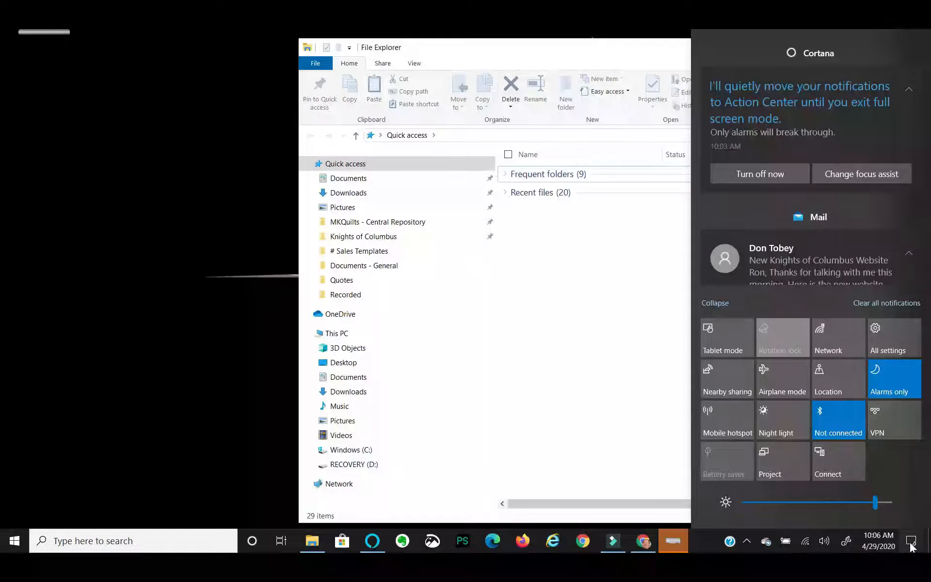
left_click(178, 407)
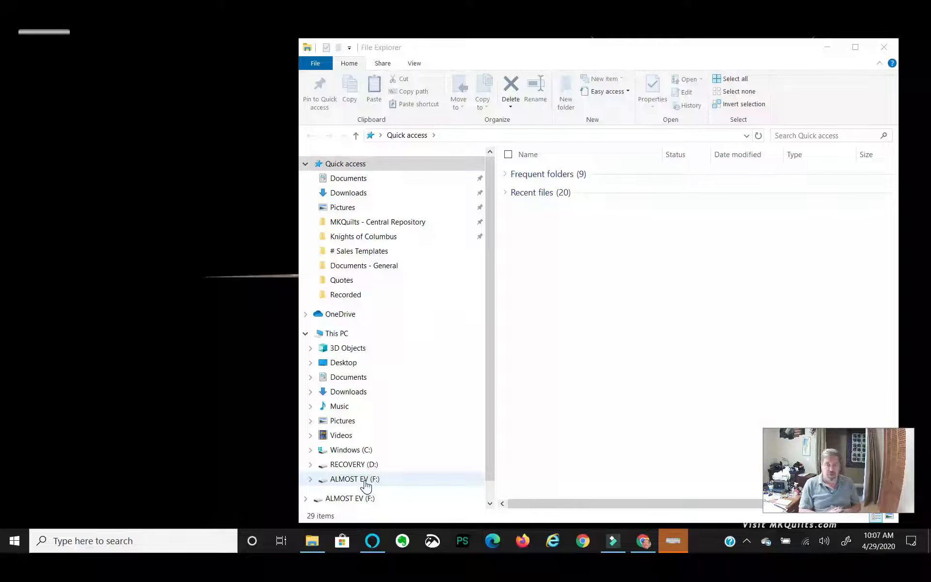
Step: Open the ALMOST EV (F:) drive in a maximized window and select PsPreInstall.18.02.0012.exe, PsPUpdate.19.07.0506_H.exe and PsPUpdate.20.01.0508_H.exe
left_click(340, 334)
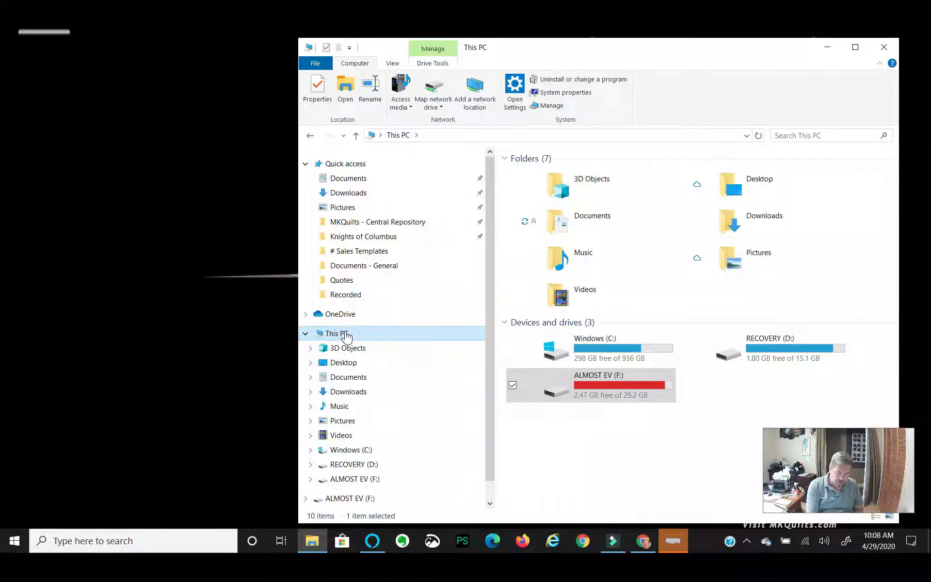
left_click(355, 479)
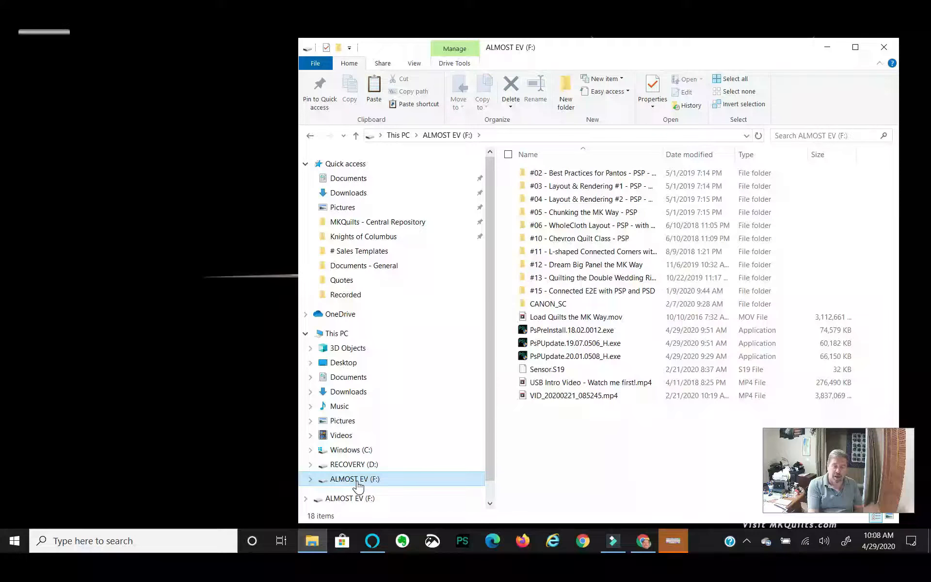
left_click(856, 48)
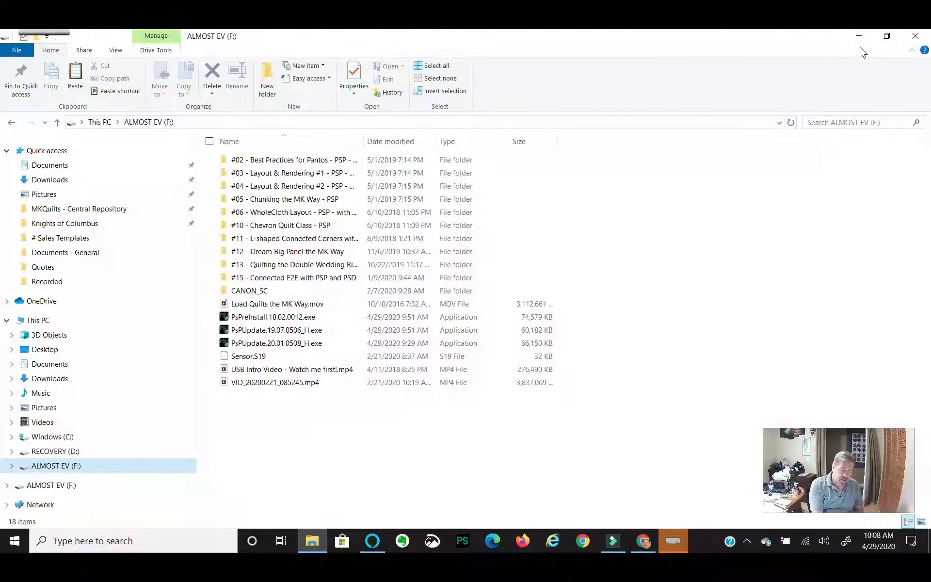
left_click(274, 318)
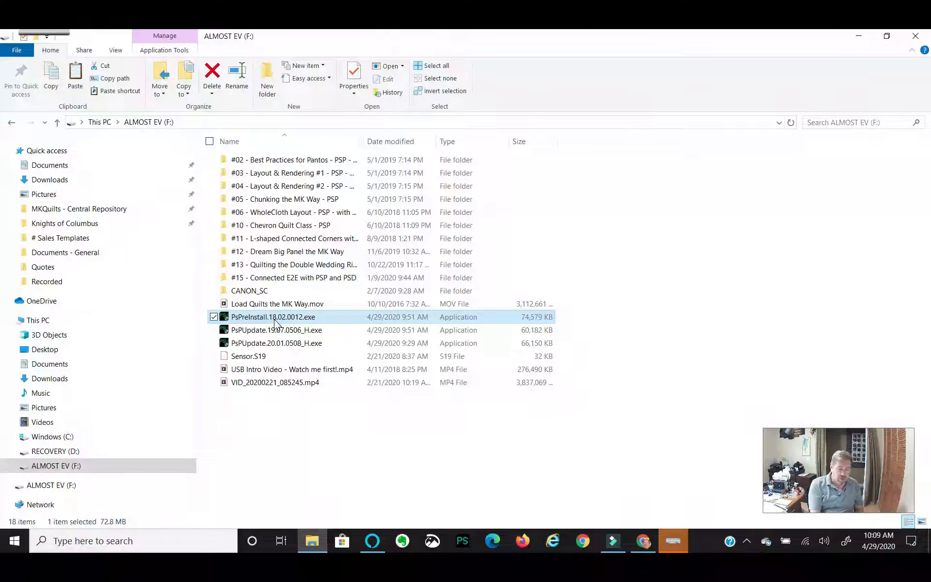
left_click(214, 330)
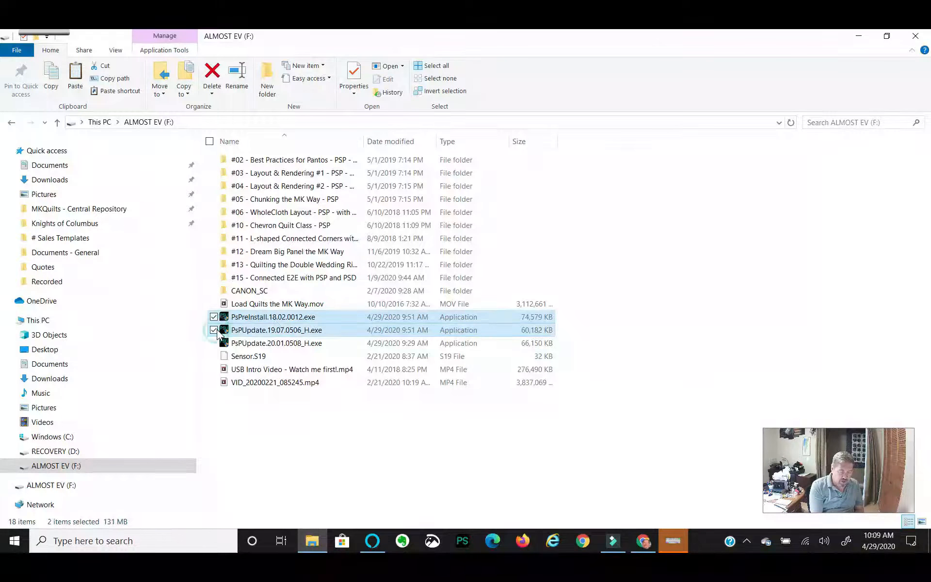
left_click(214, 343)
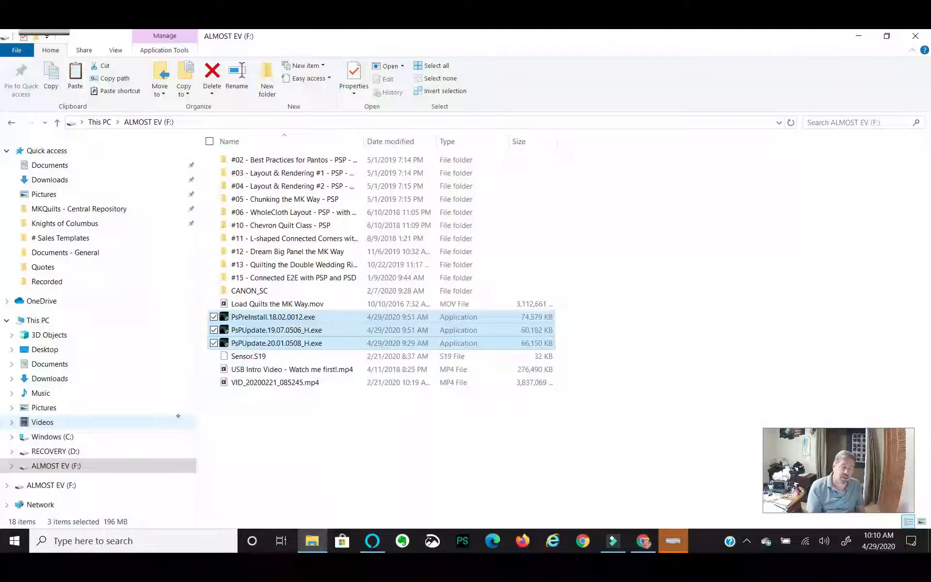
Step: Examine the advanced view settings in Folder Options, including how hidden files and extensions are handled, and leave without changing anything
left_click(16, 50)
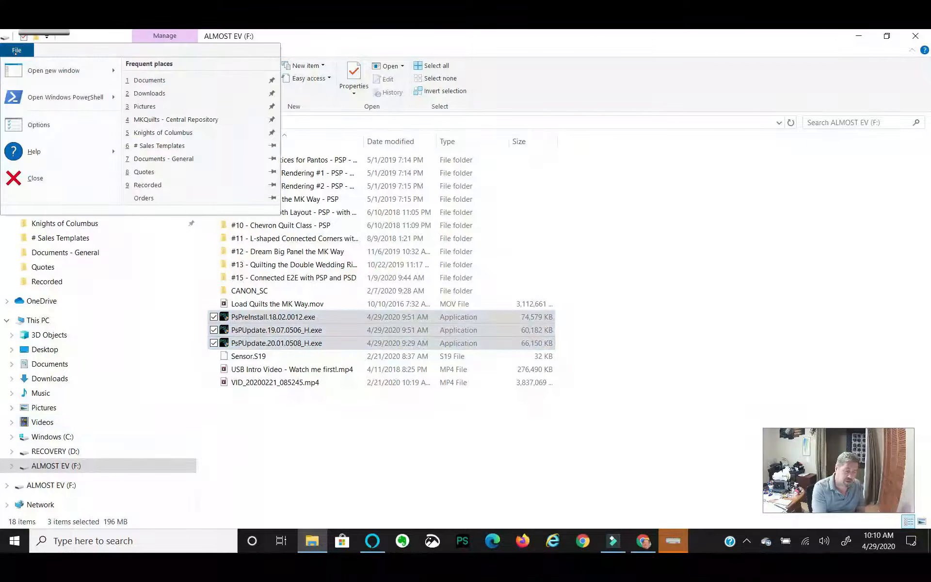
left_click(39, 125)
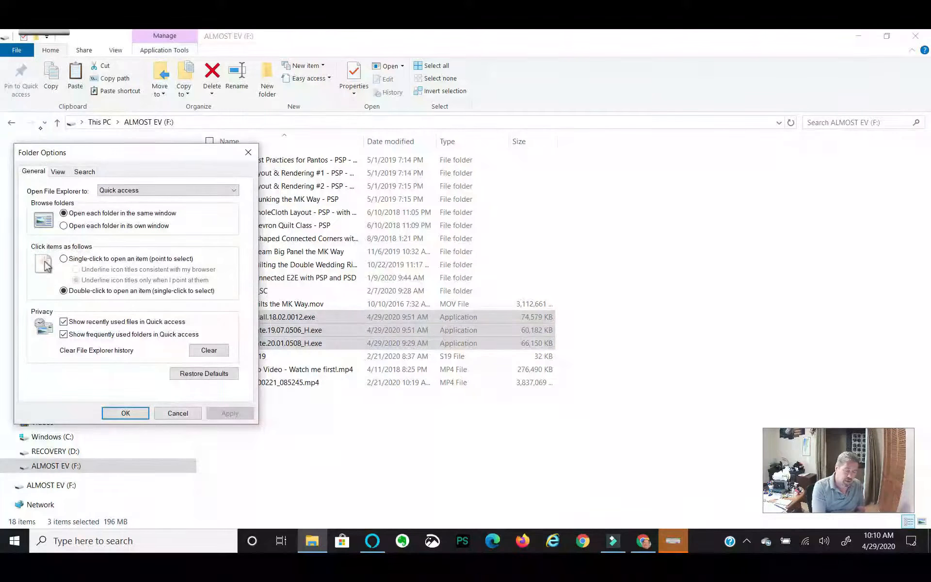
left_click(57, 171)
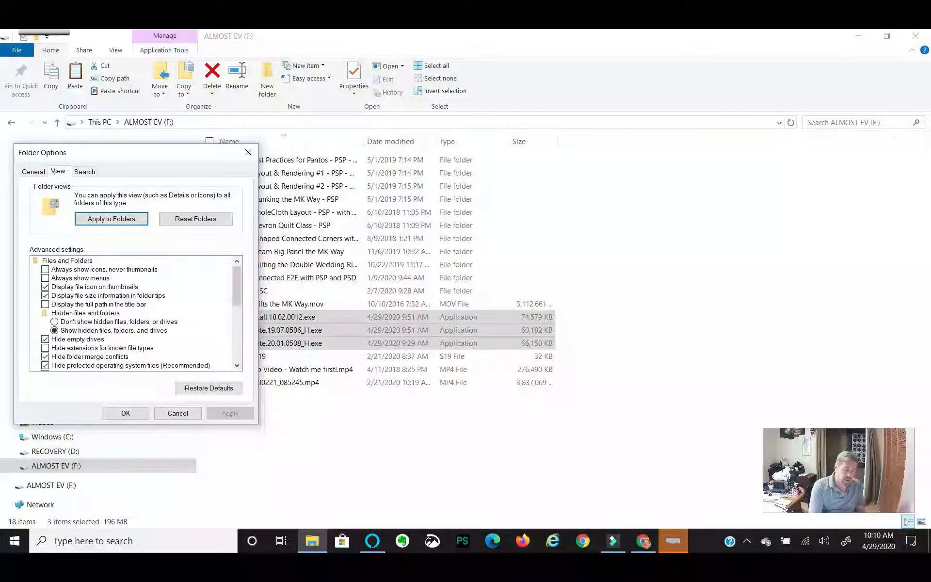
mouse_move(237, 276)
left_mouse_down()
mouse_move(240, 334)
mouse_move(240, 268)
left_mouse_up()
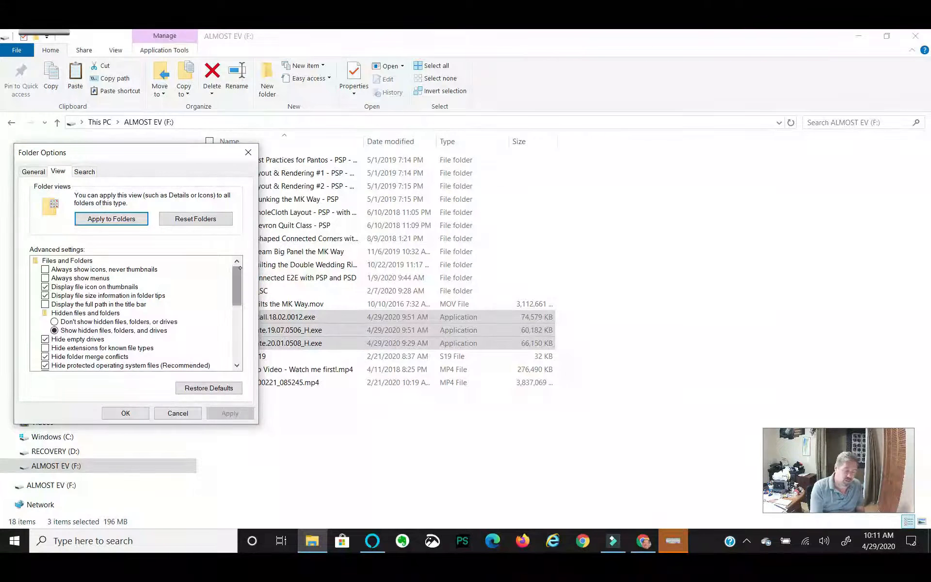
left_click(178, 413)
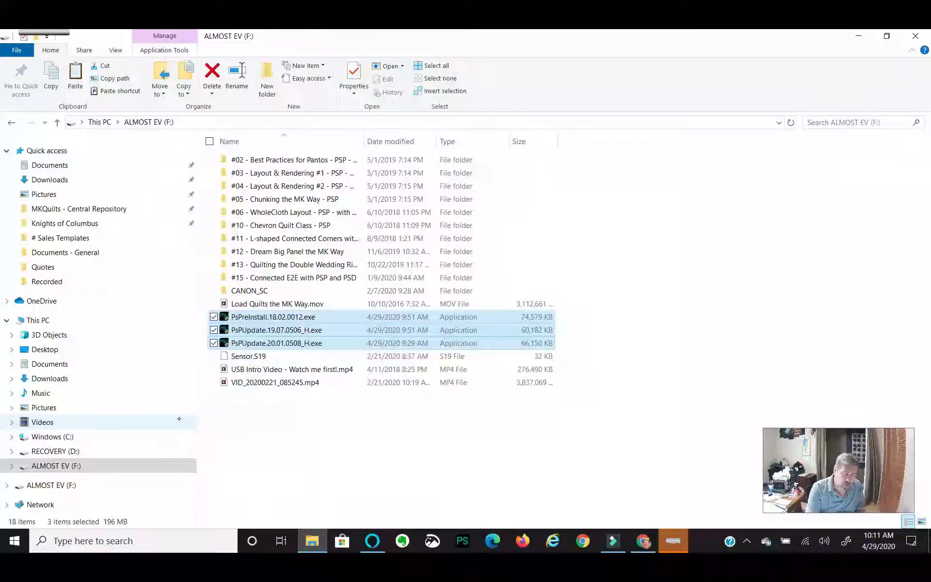
Step: Copy the three selected installers from the USB drive and open the Designs folder on Windows (C:)
right_click(277, 329)
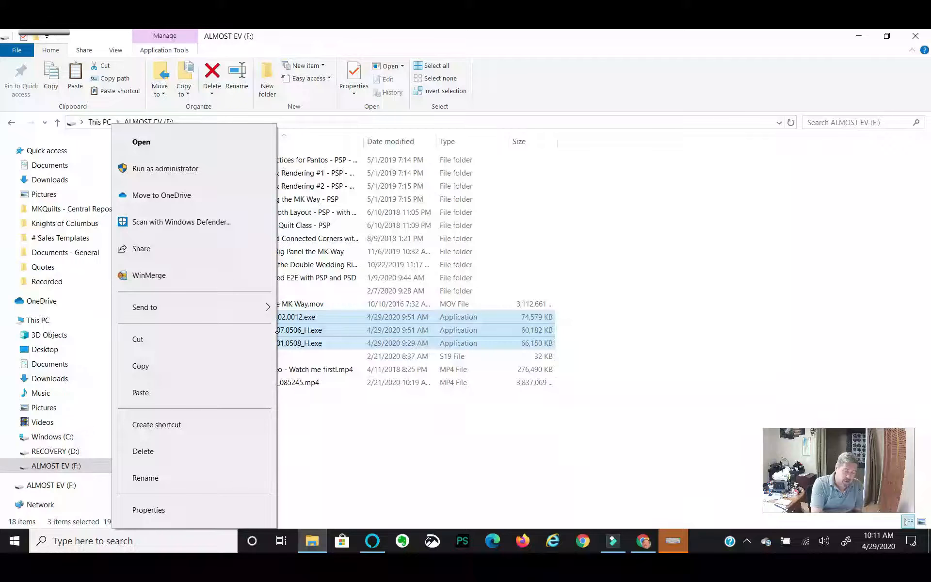
left_click(139, 367)
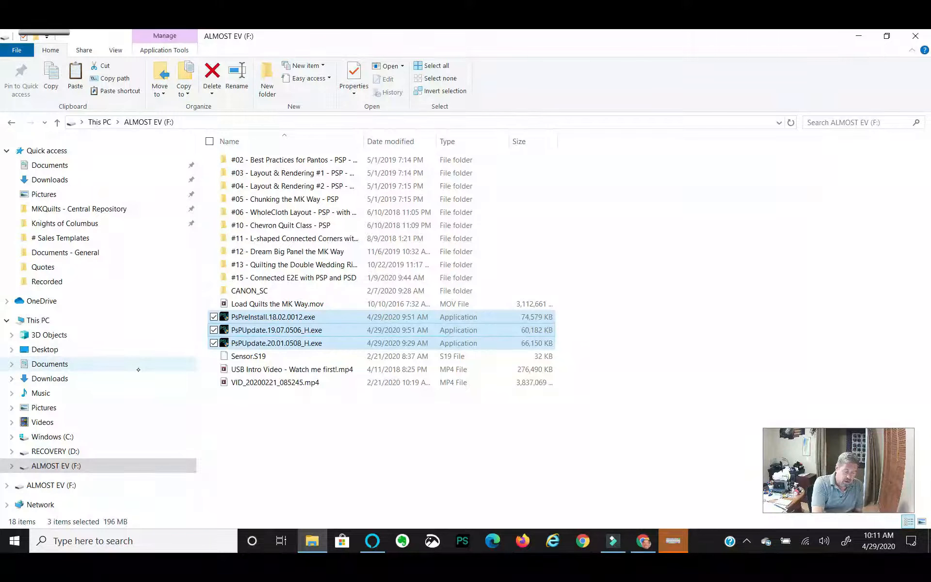
left_click(68, 439)
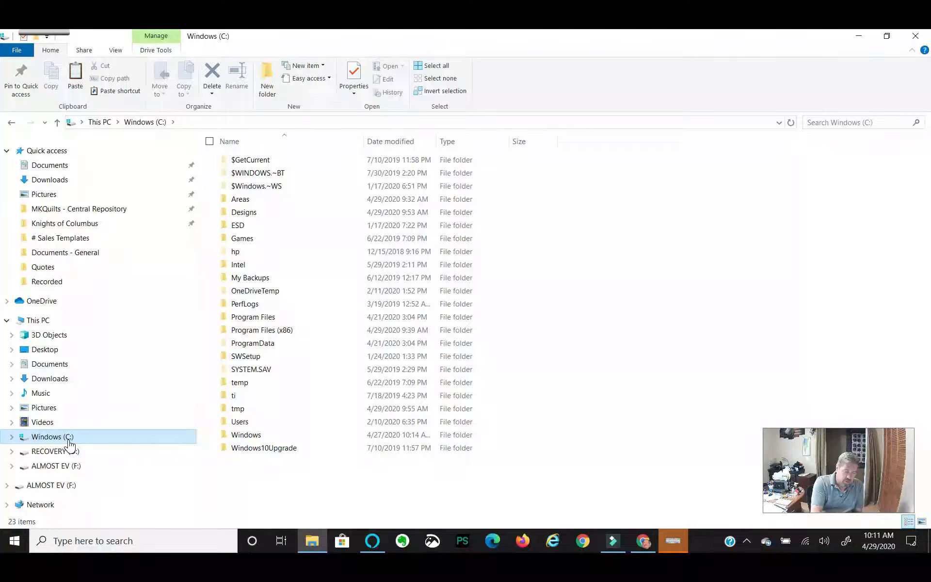
left_click(255, 213)
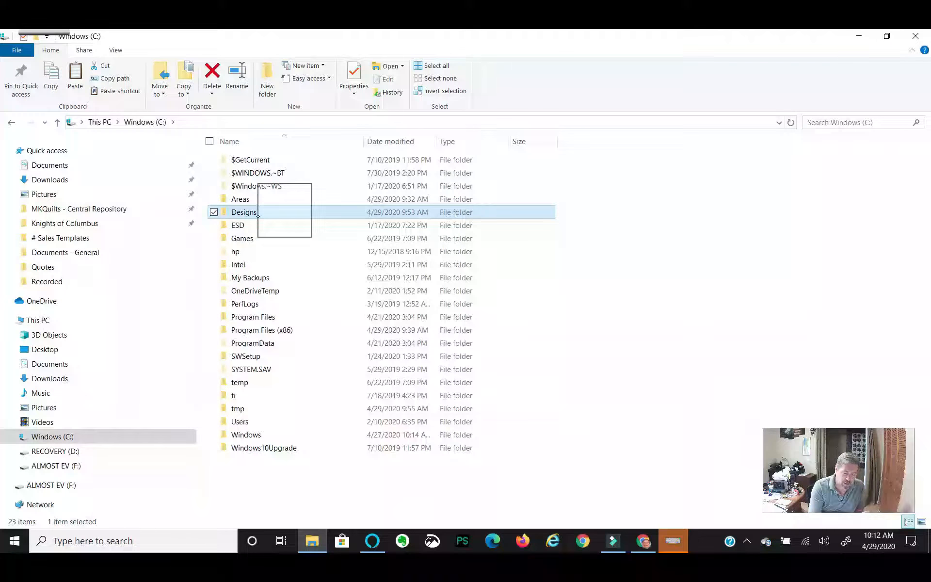
right_click(285, 213)
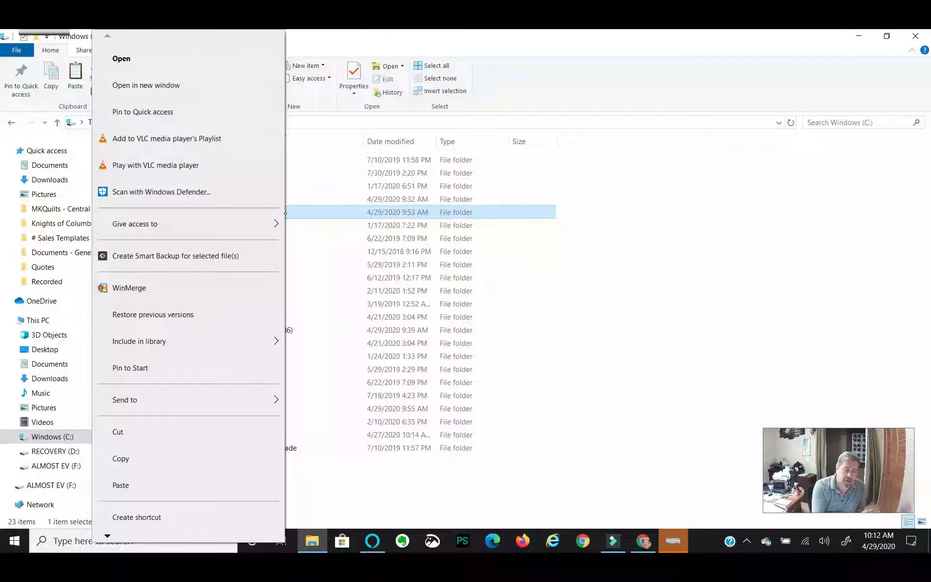
left_click(122, 62)
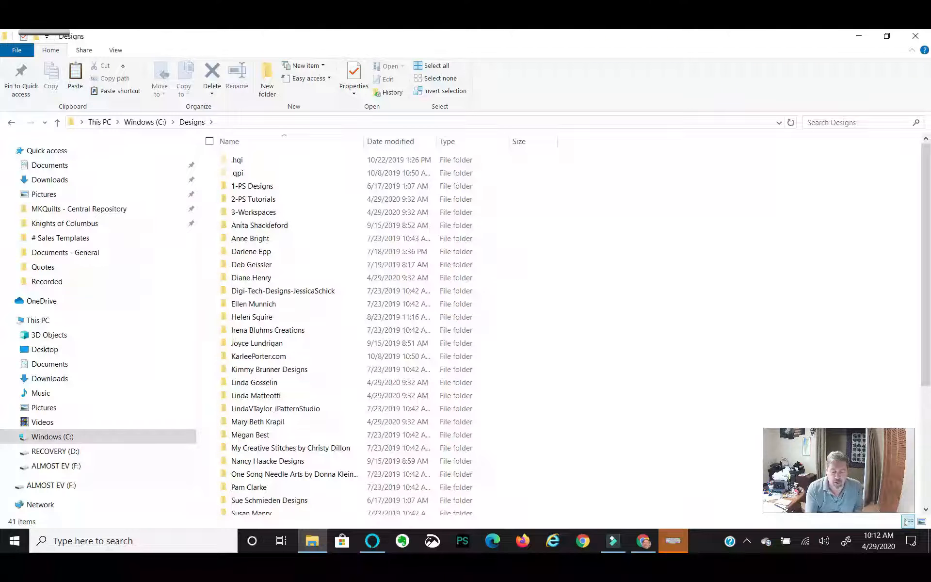
Step: Paste the copied installers into the Designs folder, skipping the files with the same names
right_click(561, 272)
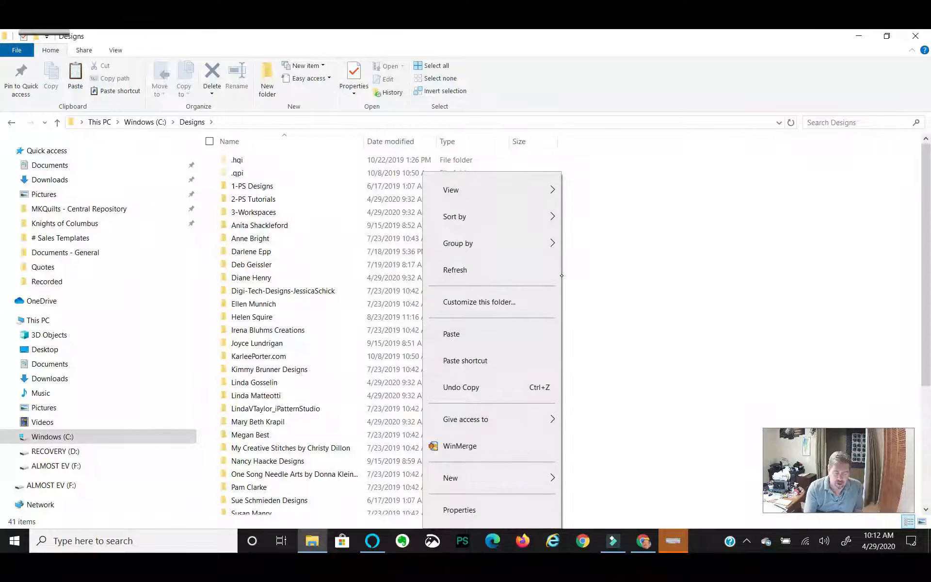
left_click(475, 334)
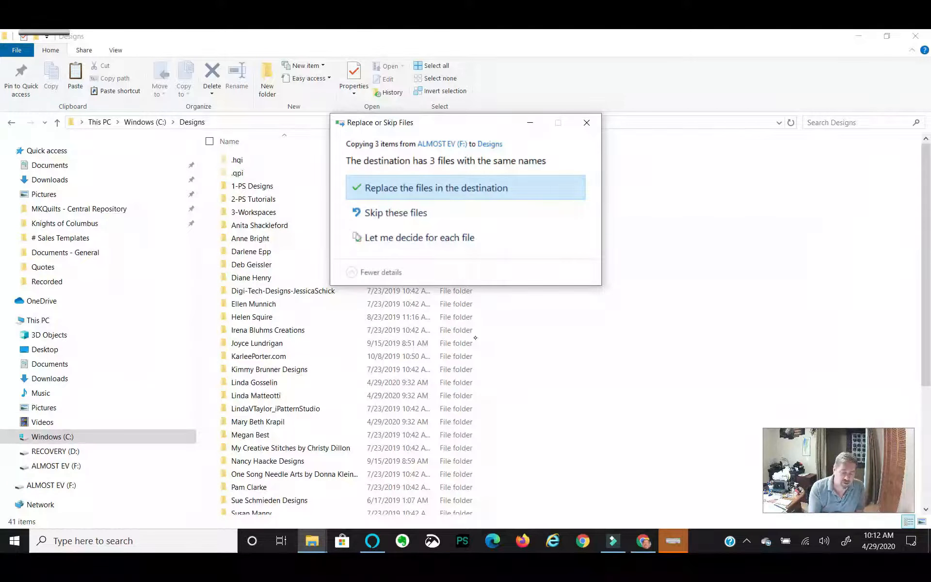
left_click(388, 212)
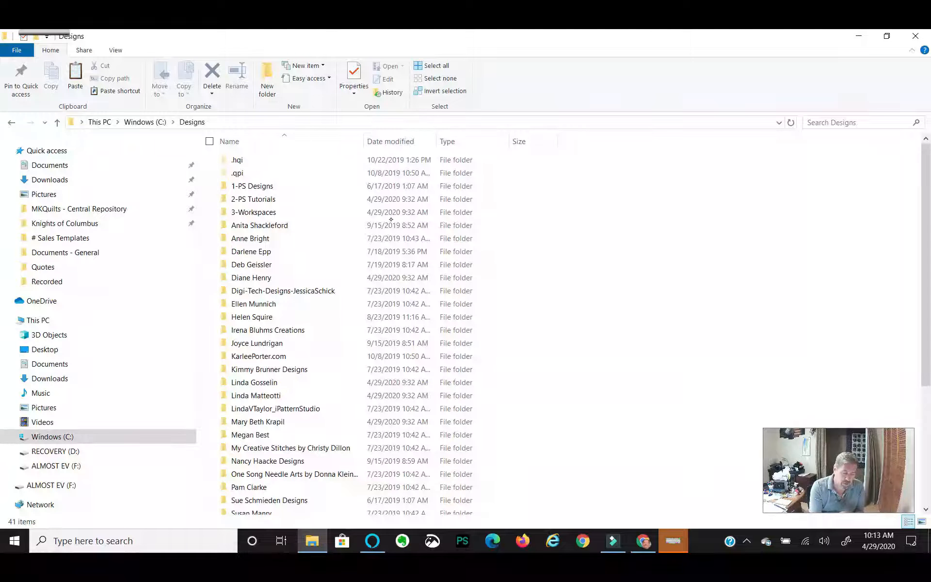
left_click(261, 240)
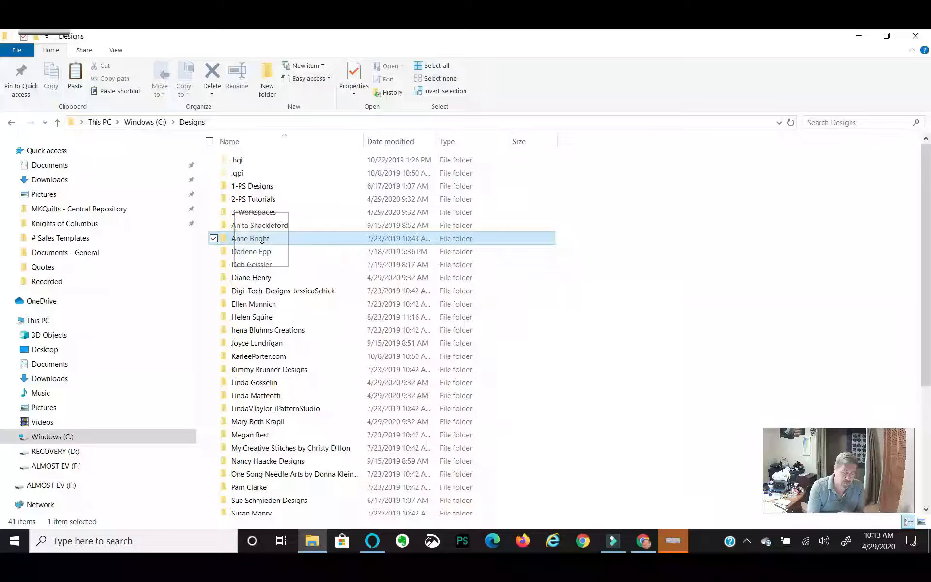
right_click(262, 241)
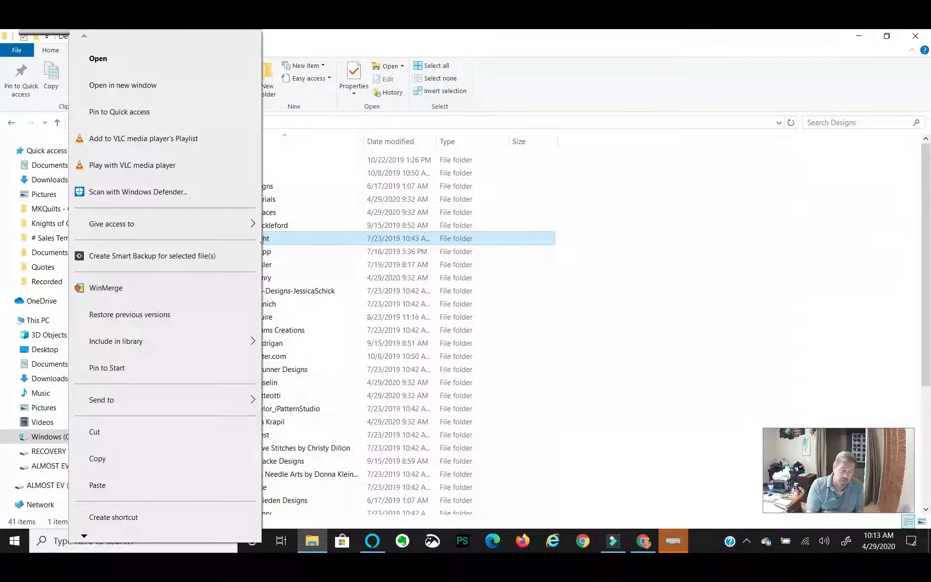
left_click(718, 207)
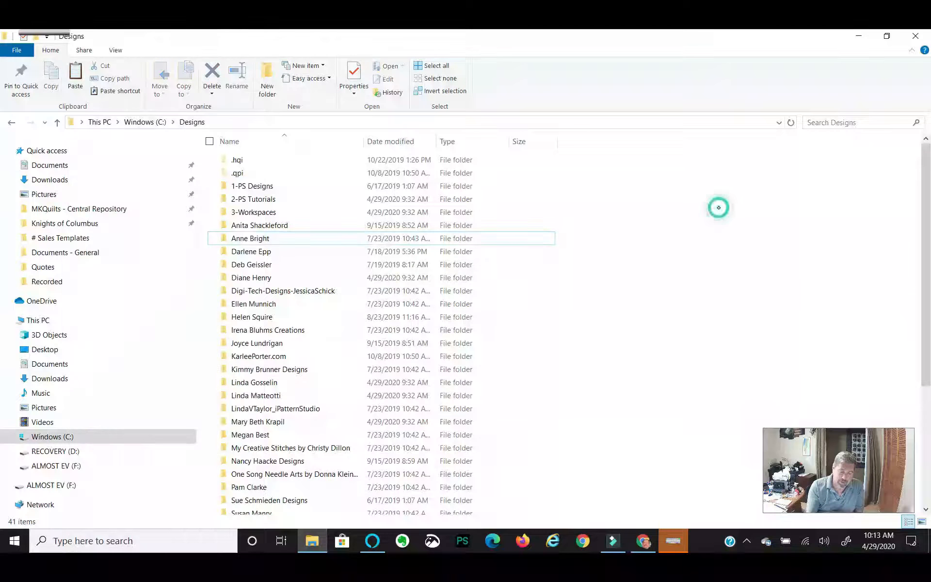